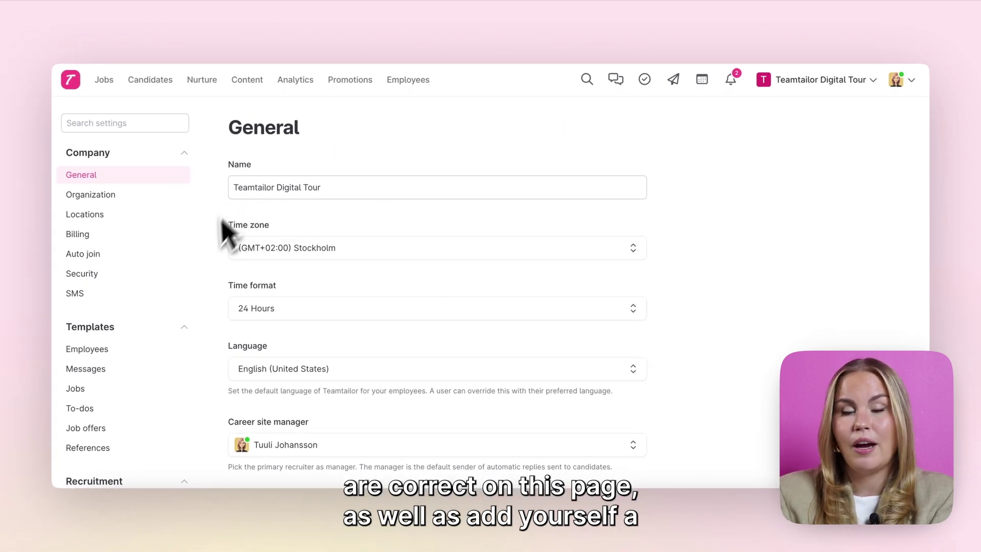
- Start a new department in the company's organization settings and name it IT
scroll(211, 258, "down", 3)
scroll(211, 258, "down", 5)
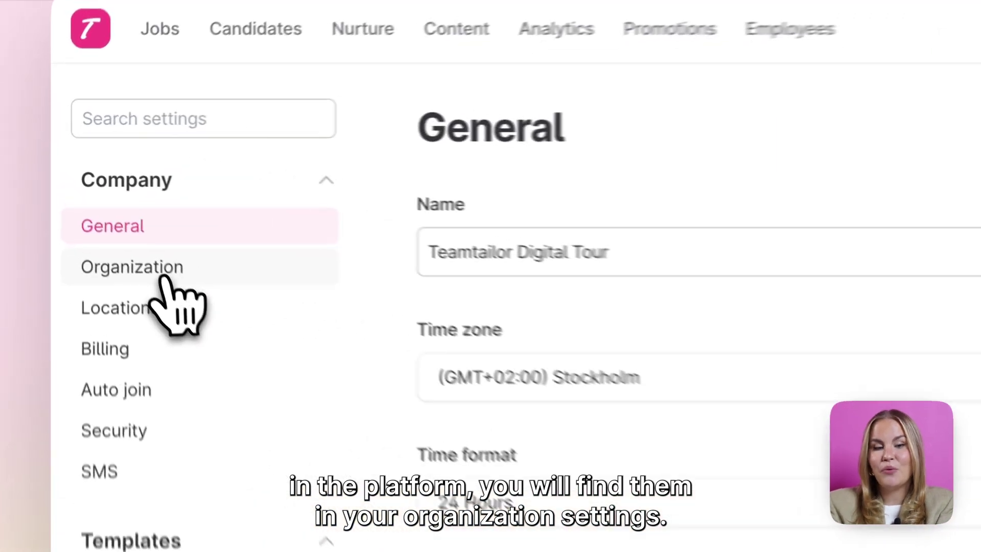
left_click(105, 195)
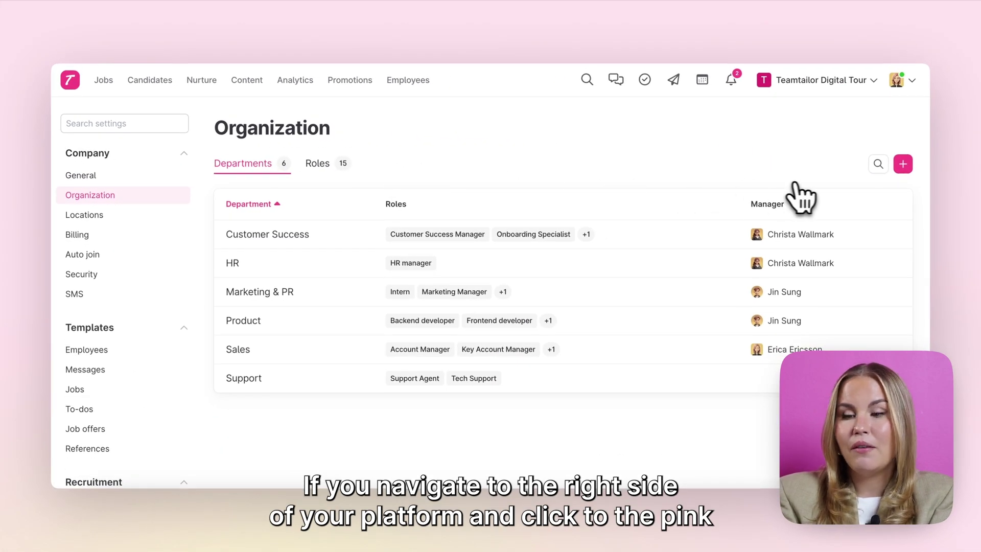
left_click(903, 164)
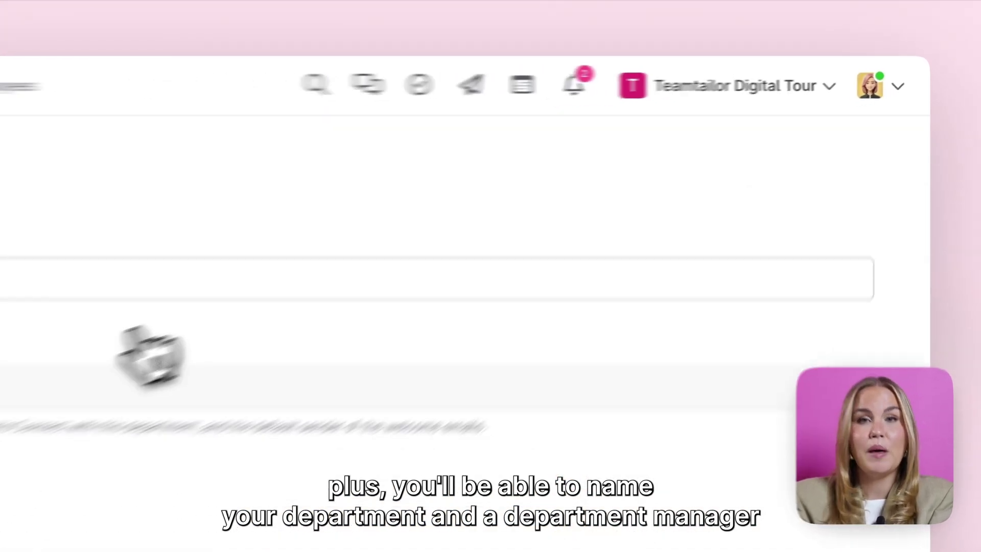
left_click(330, 193)
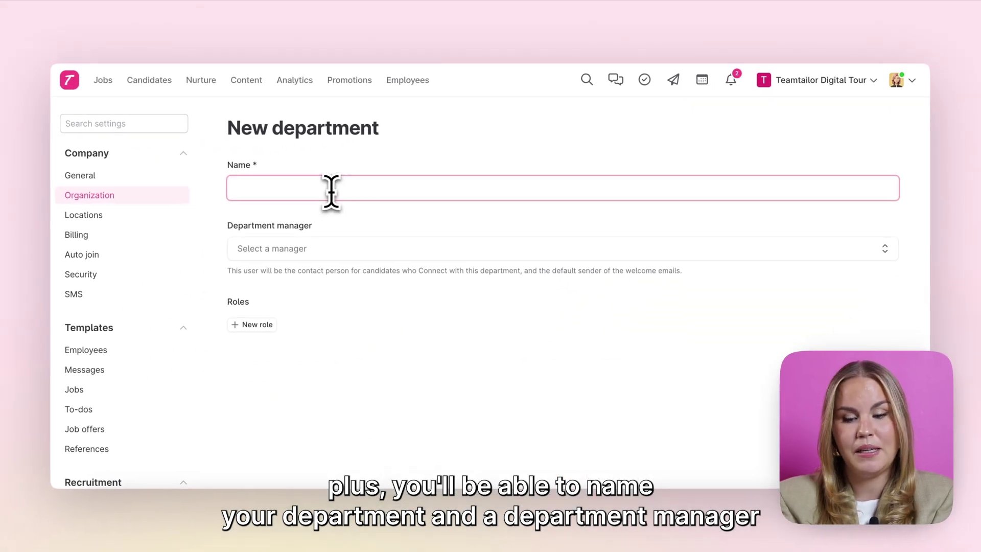
type("IT")
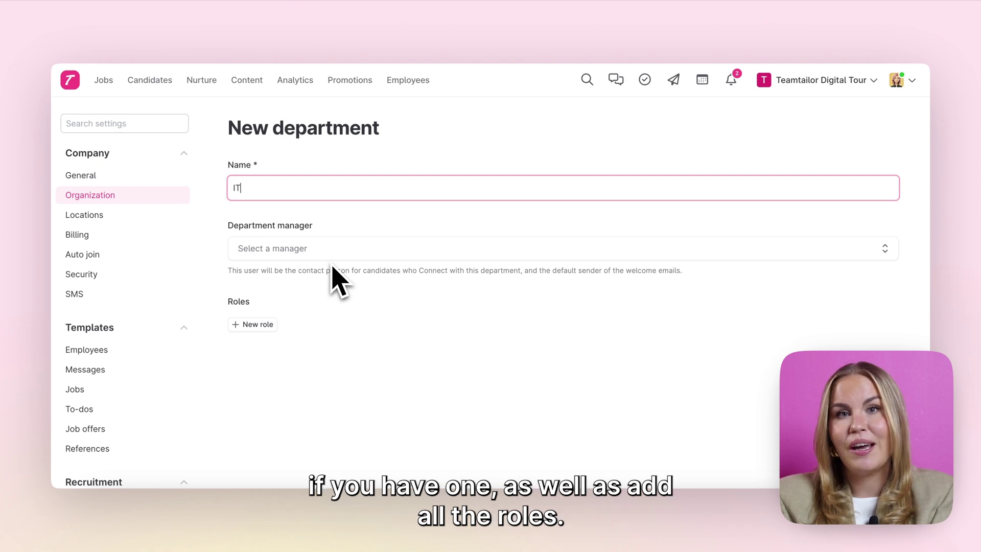
- Add a CIO role to the IT department and save the department
left_click(256, 324)
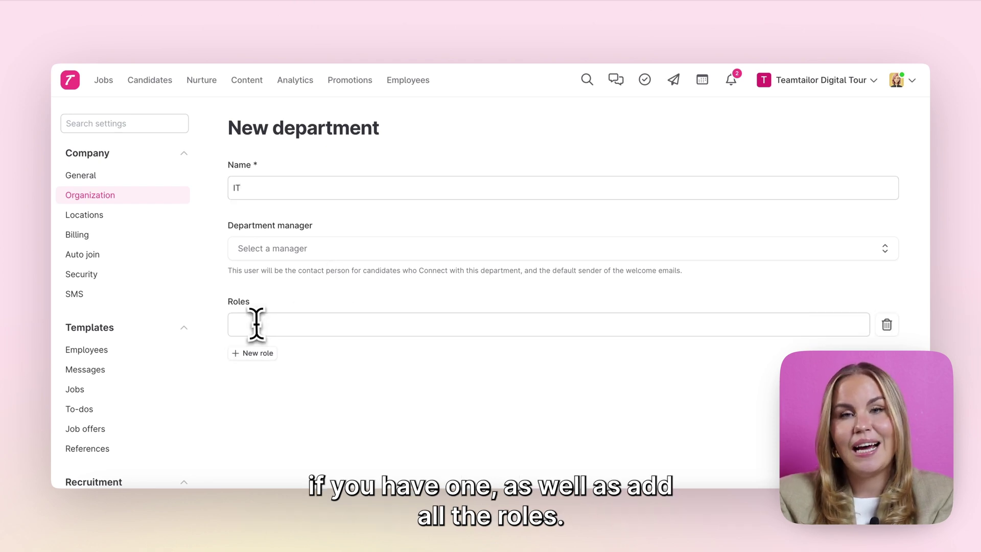
left_click(258, 324)
type("CIO")
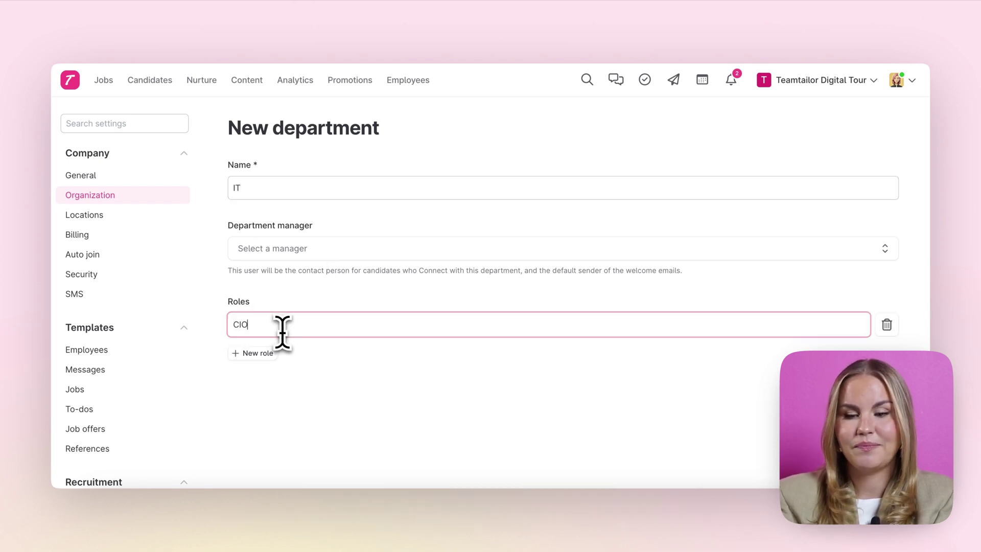
left_click(828, 389)
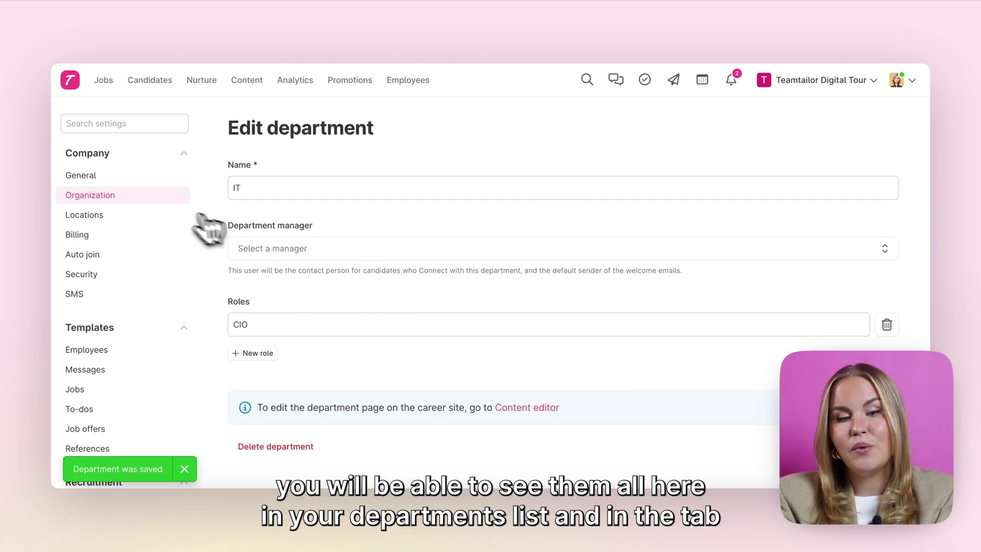
- Review the organization's departments list and its list of roles
left_click(163, 197)
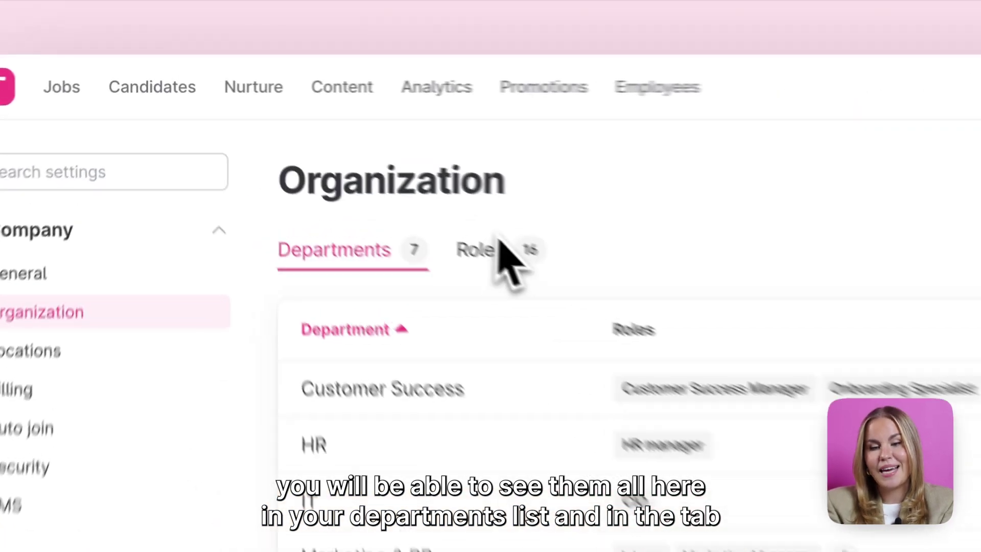
left_click(485, 249)
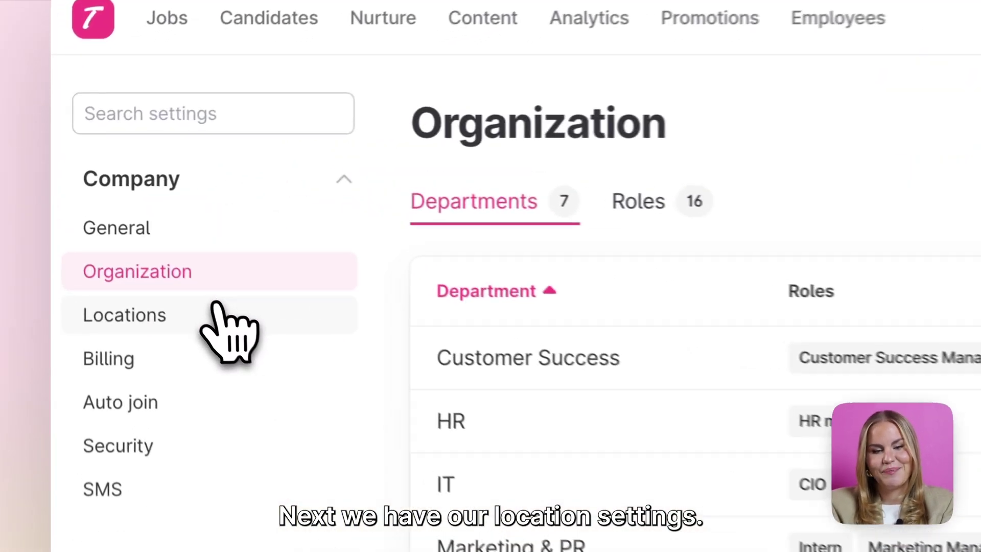
- Start a new company location and set its address to the suggested Helsinki, Finland
left_click(123, 215)
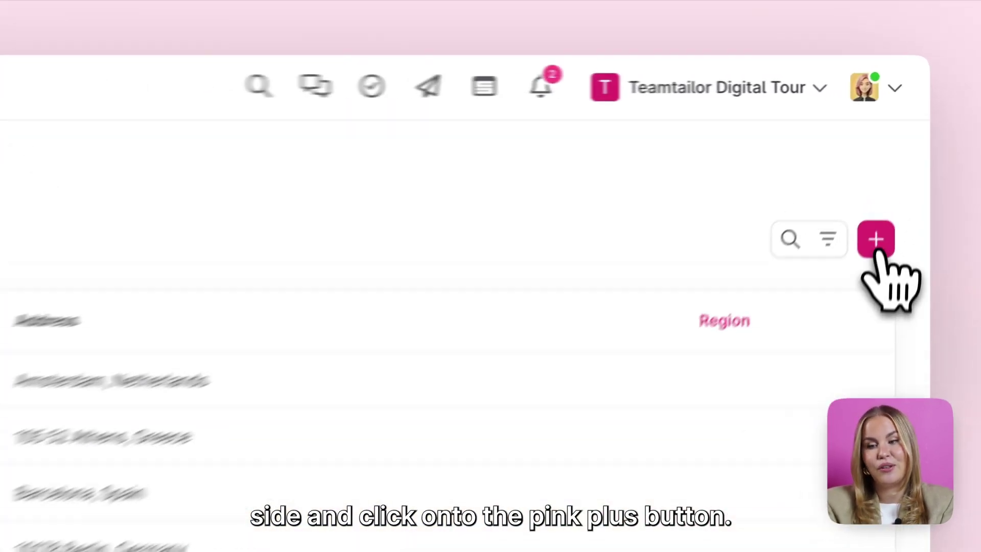
left_click(868, 266)
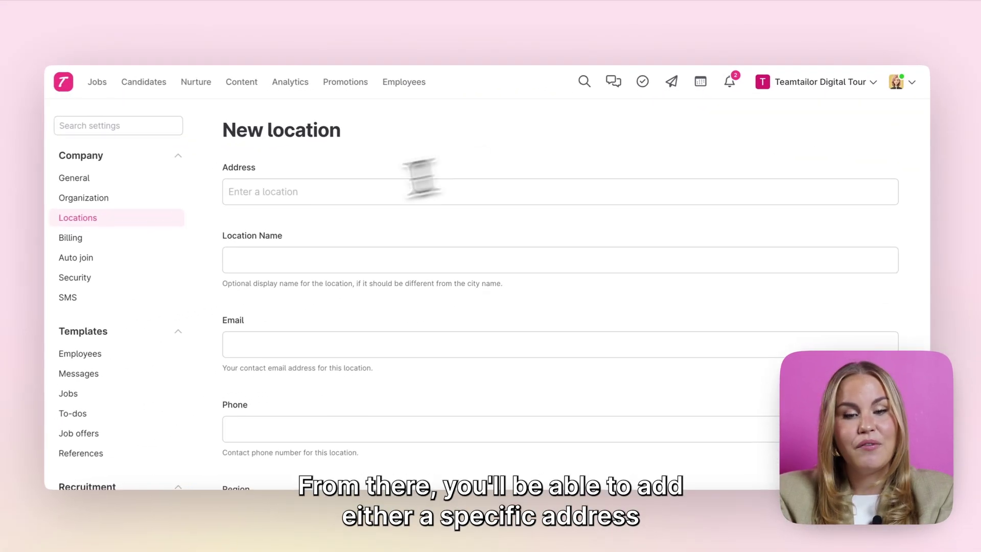
left_click(290, 195)
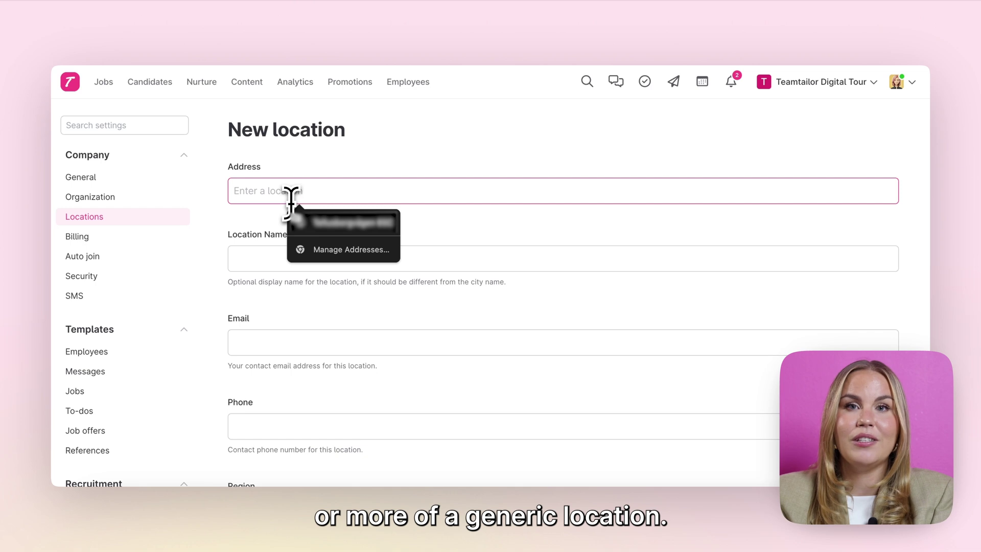
type("Helsinki")
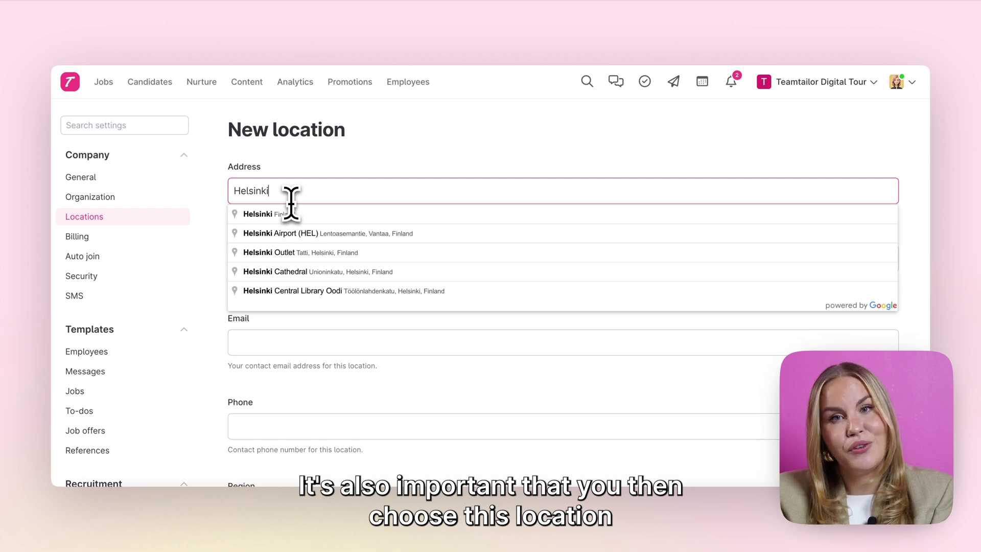
left_click(266, 219)
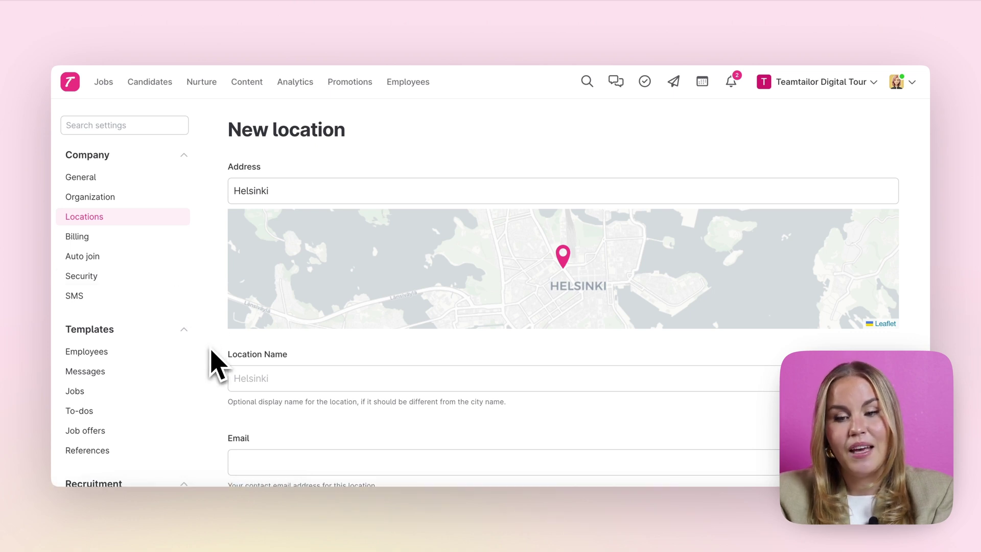
- Look through the new location's name and contact fields and open its region choices
scroll(212, 352, "down", 5)
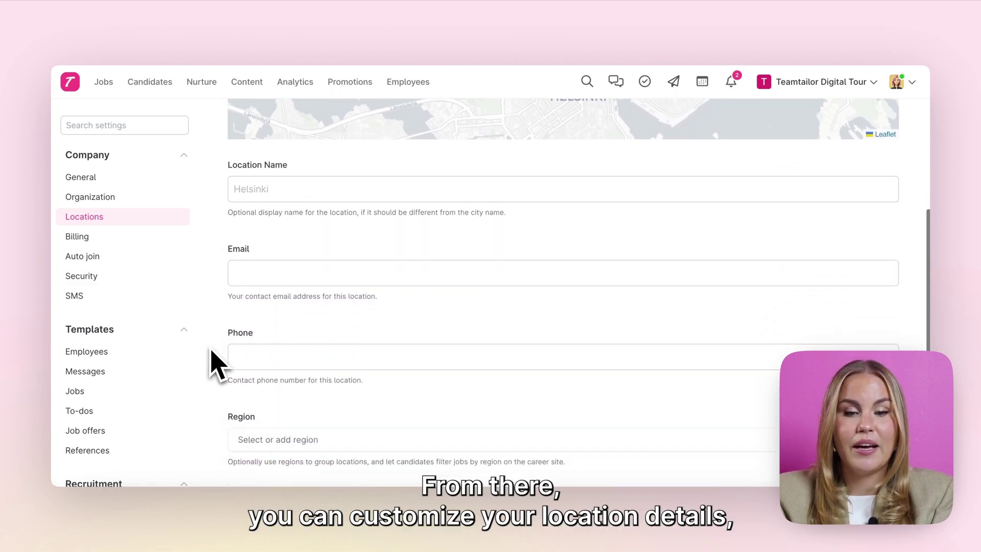
scroll(215, 363, "down", 3)
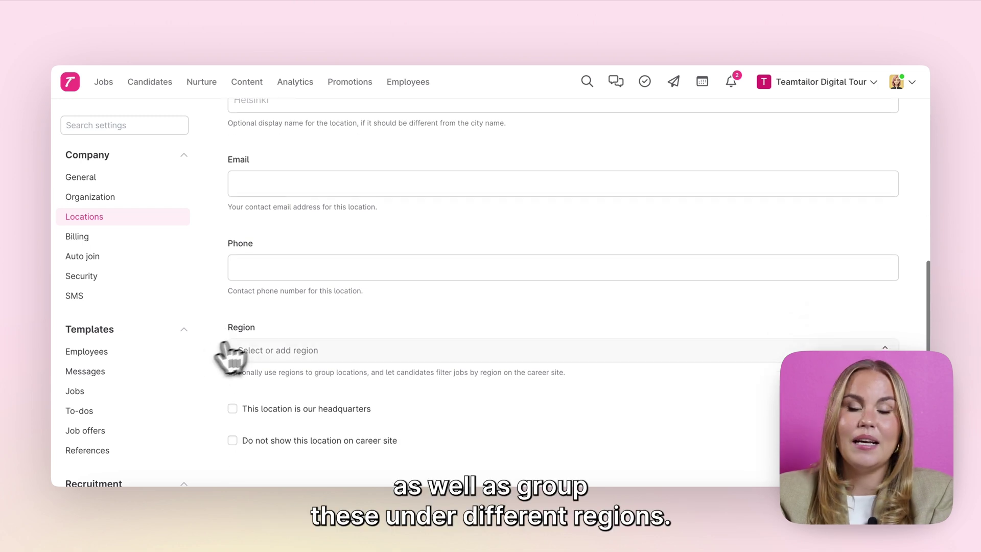
left_click(315, 350)
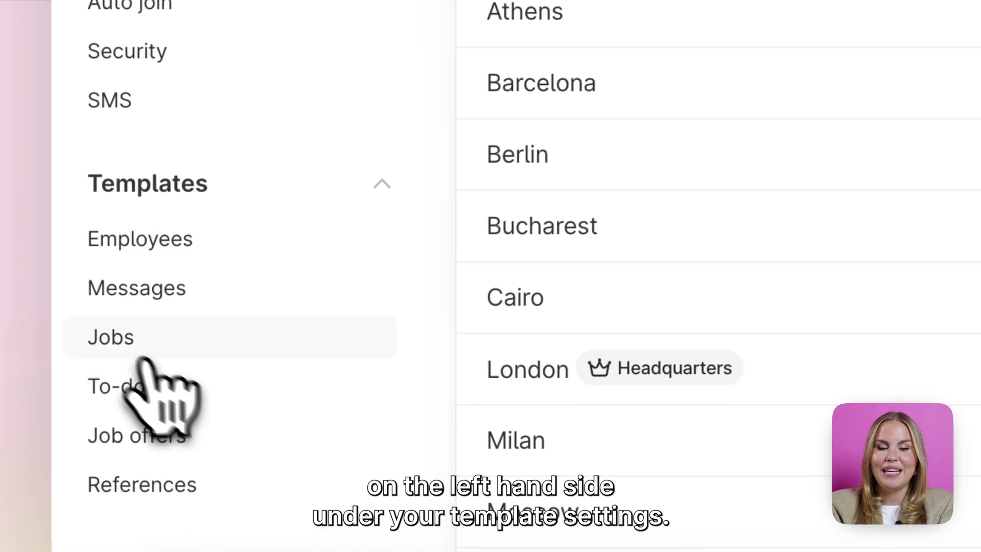
- Start a new message template and go through its empty template name, subject and message fields
left_click(108, 302)
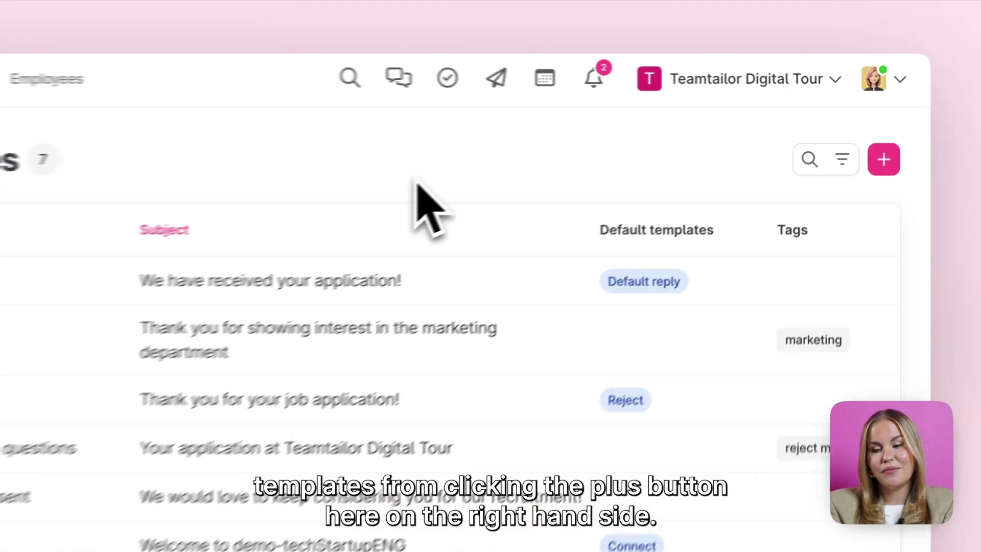
left_click(886, 179)
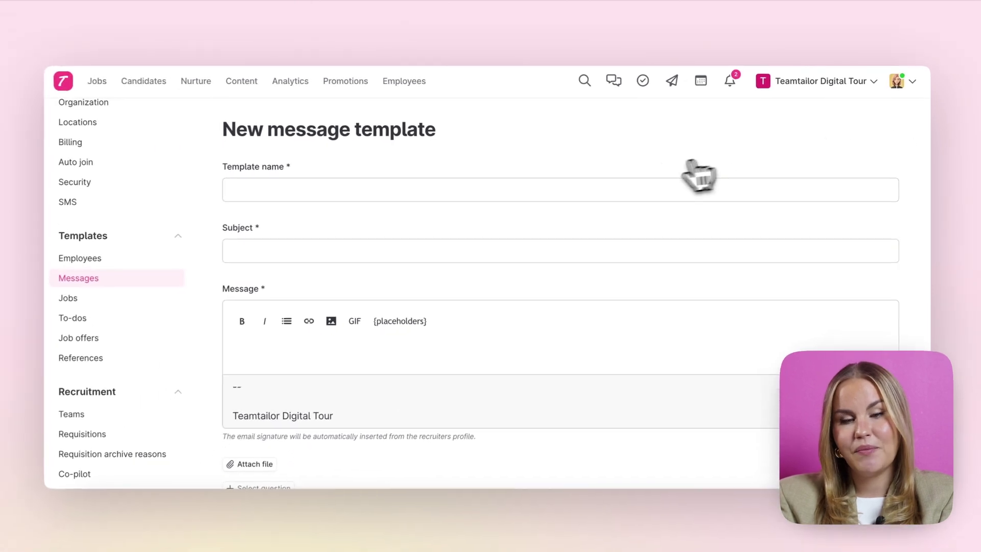
left_click(279, 195)
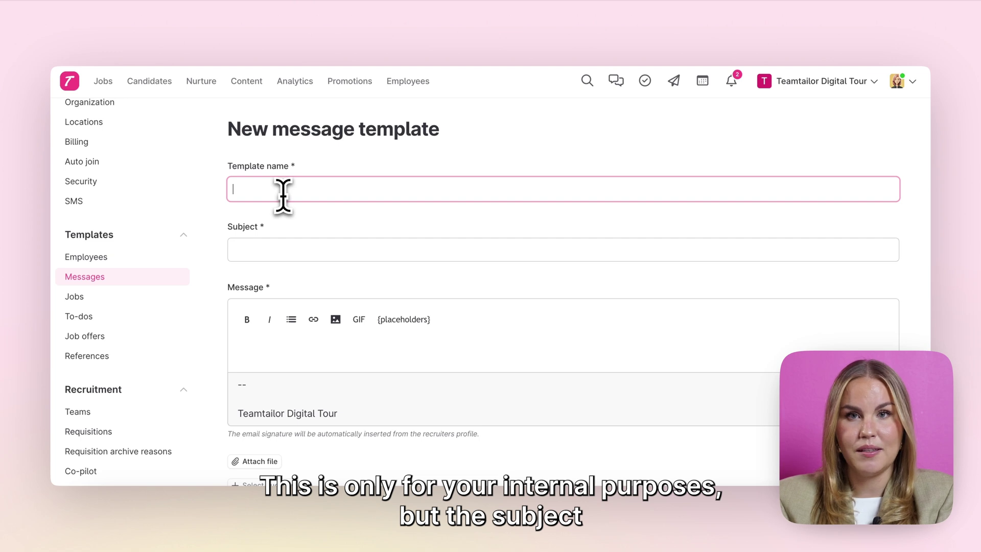
left_click(260, 248)
left_click(273, 350)
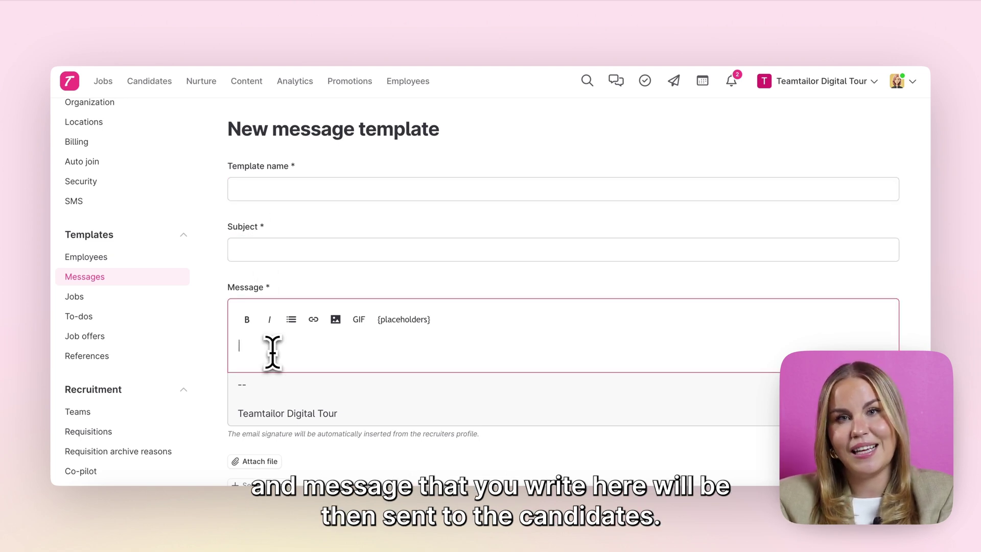
left_click(221, 416)
- Restrict the message template's availability to certain jobs or candidates instead of everywhere
scroll(231, 413, "down", 3)
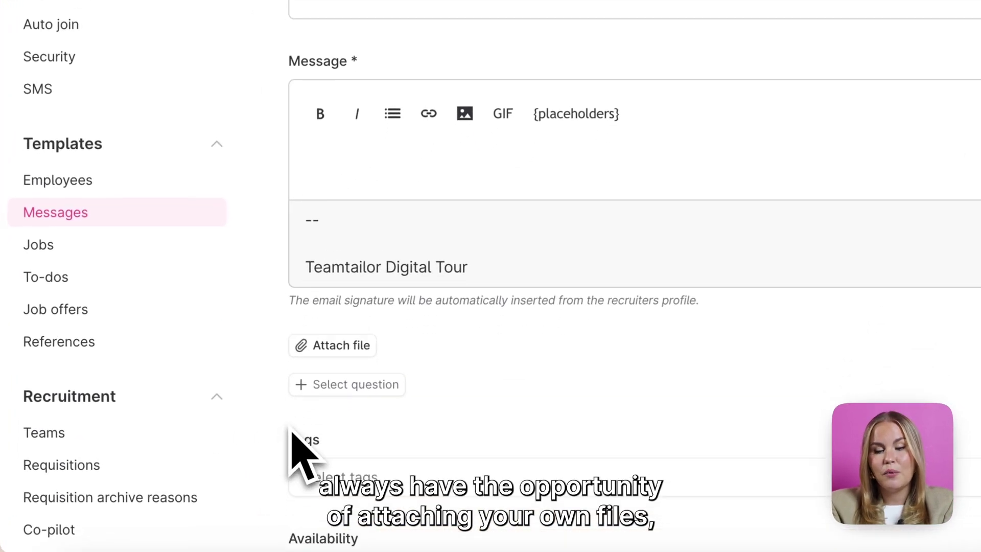
scroll(294, 444, "down", 2)
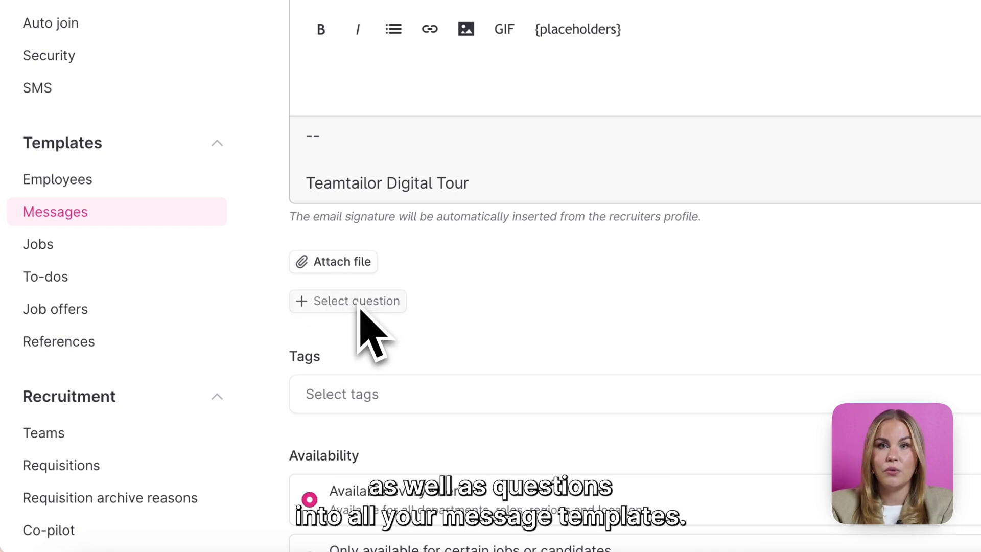
scroll(267, 353, "down", 2)
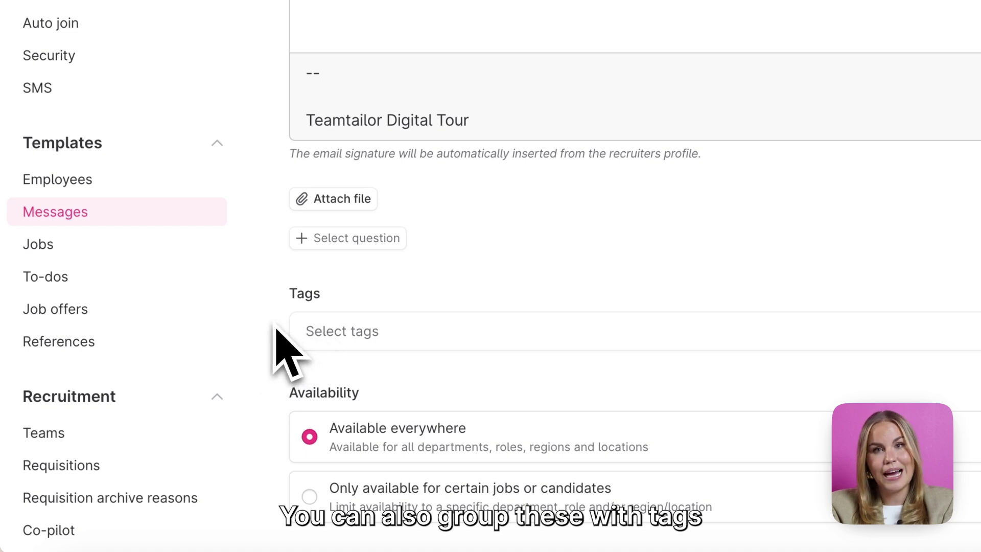
scroll(263, 390, "down", 2)
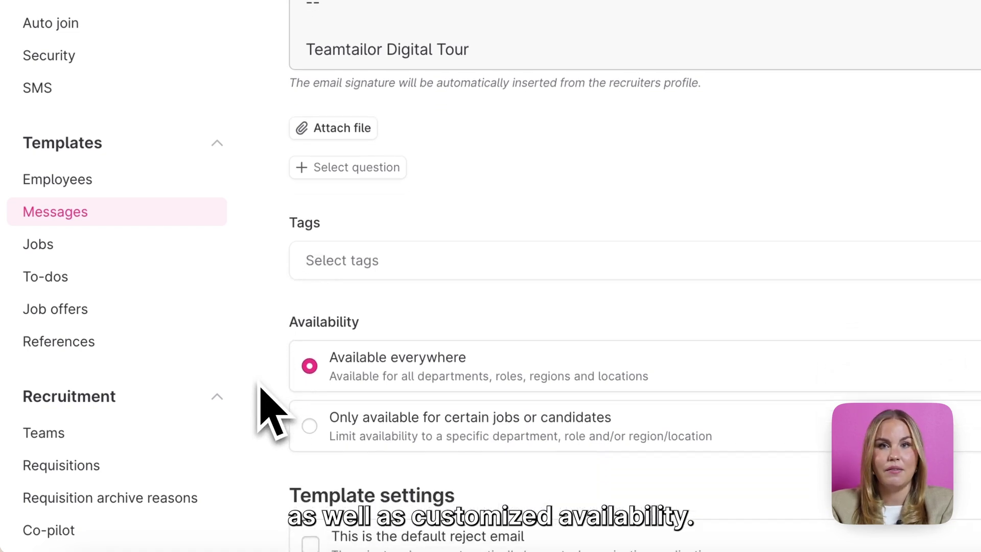
scroll(260, 398, "down", 1)
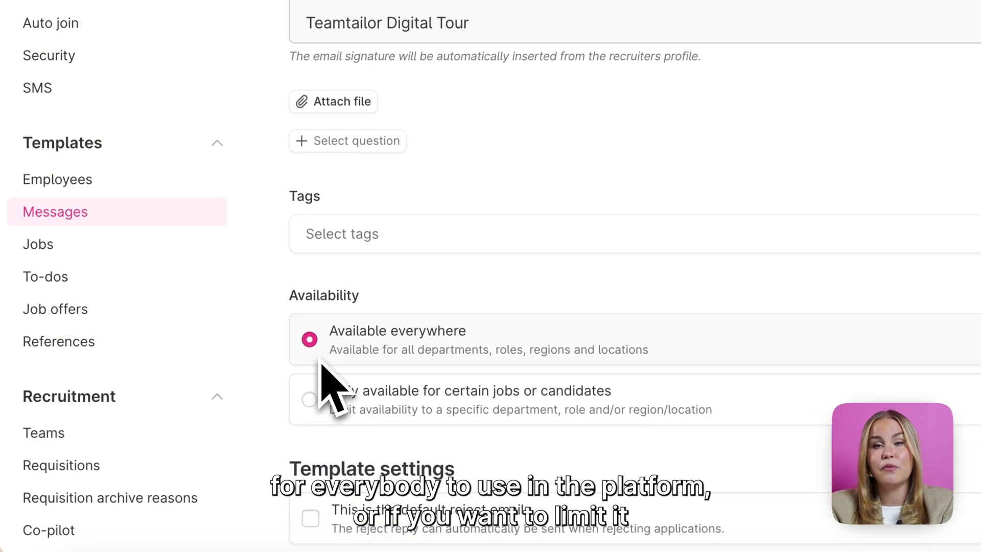
left_click(416, 409)
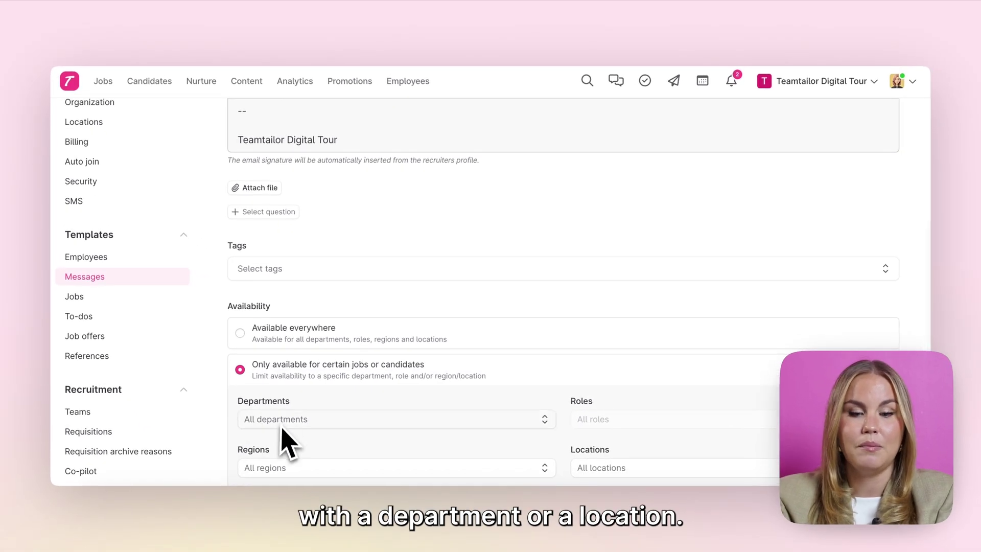
scroll(285, 438, "down", 1)
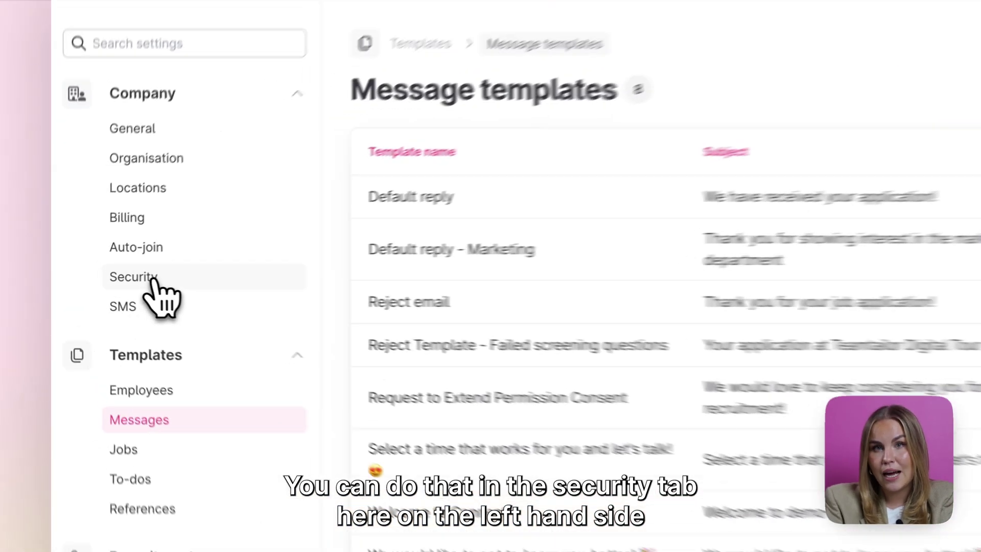
- Require 2FA on all accounts in the company's security settings and open the choices for when it takes effect
left_click(117, 280)
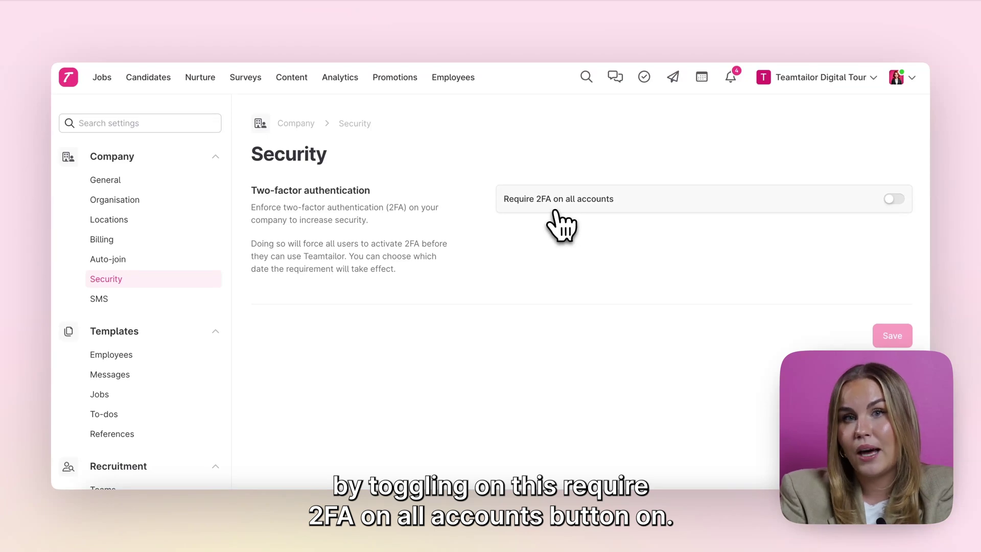
left_click(895, 199)
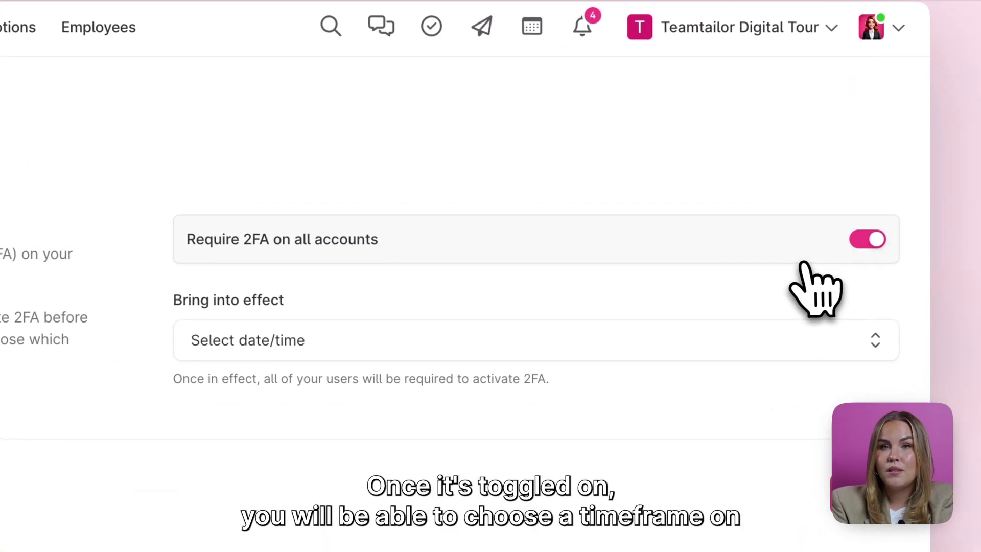
left_click(659, 341)
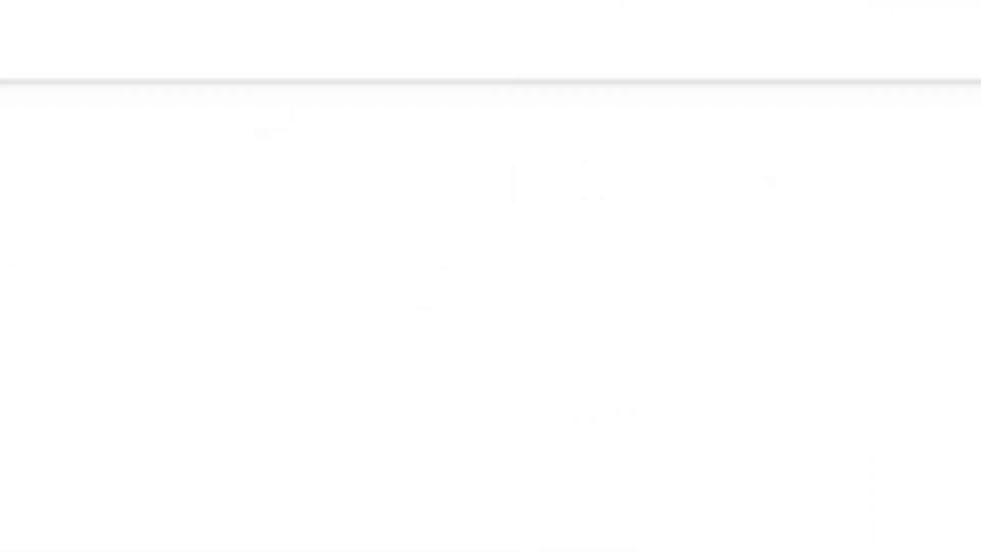
- Open the Collect permissions settings in the Data & Privacy section
scroll(175, 377, "down", 1)
scroll(175, 377, "down", 5)
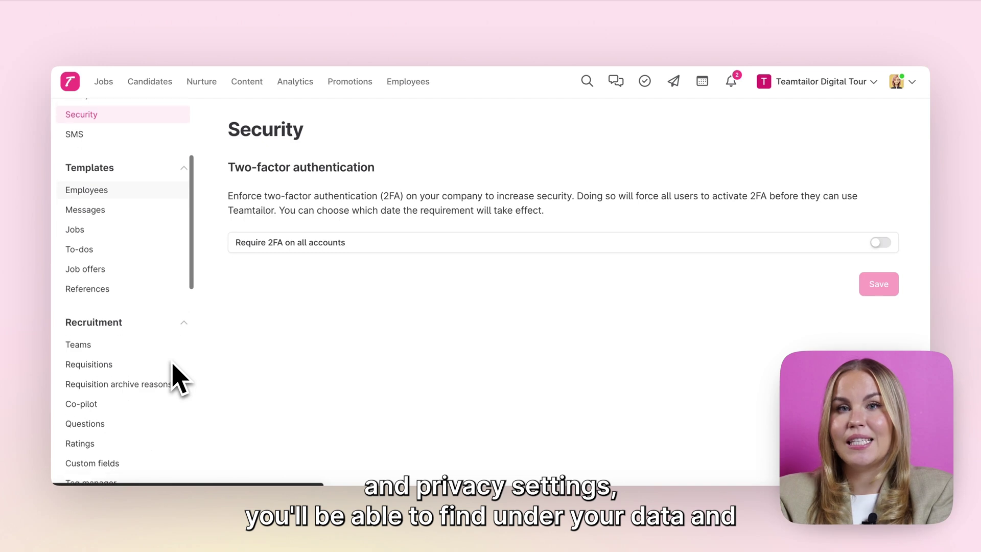
scroll(175, 377, "down", 7)
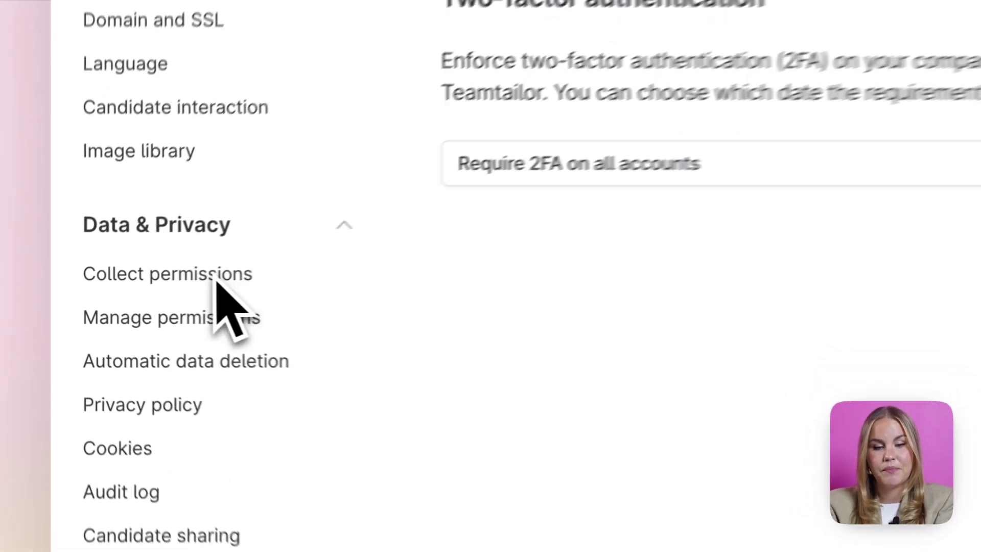
left_click(100, 292)
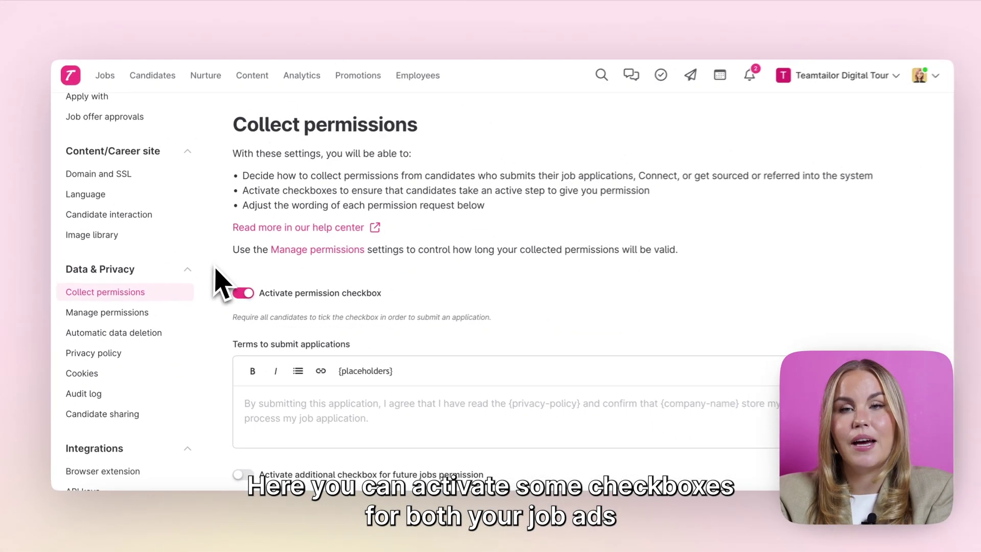
- Review the permission checkboxes and their terms for job applications, future jobs and Connect in the Collect permissions settings
scroll(213, 271, "down", 1)
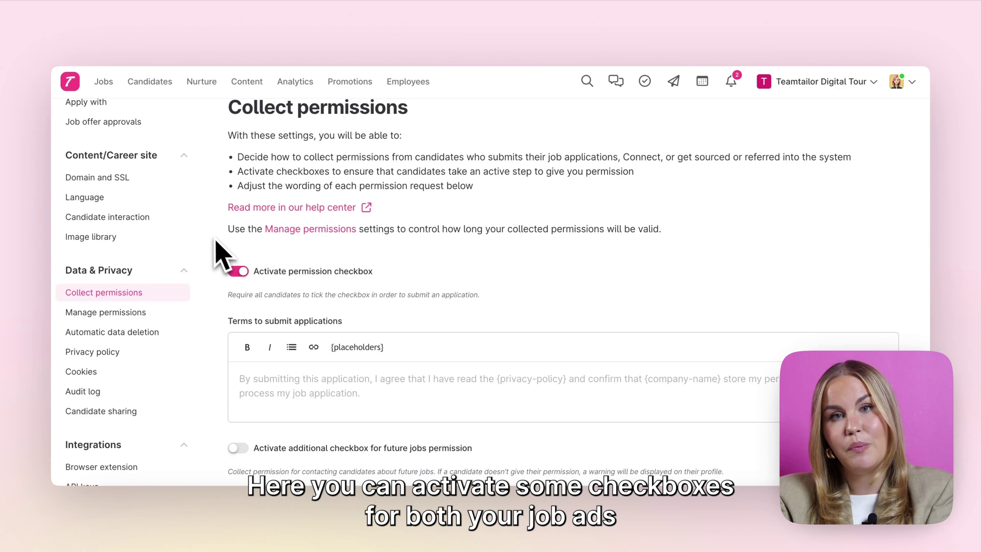
scroll(213, 238, "down", 6)
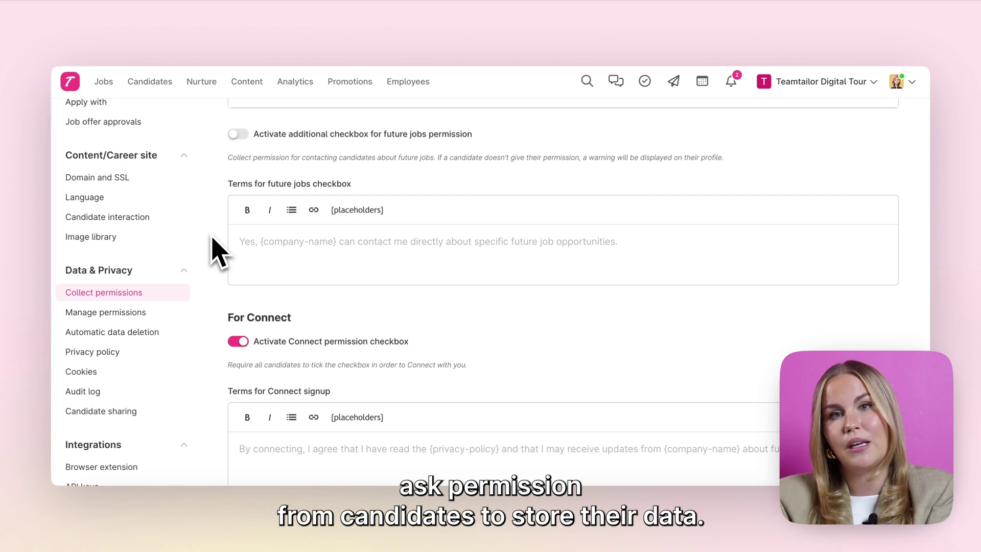
scroll(218, 251, "up", 4)
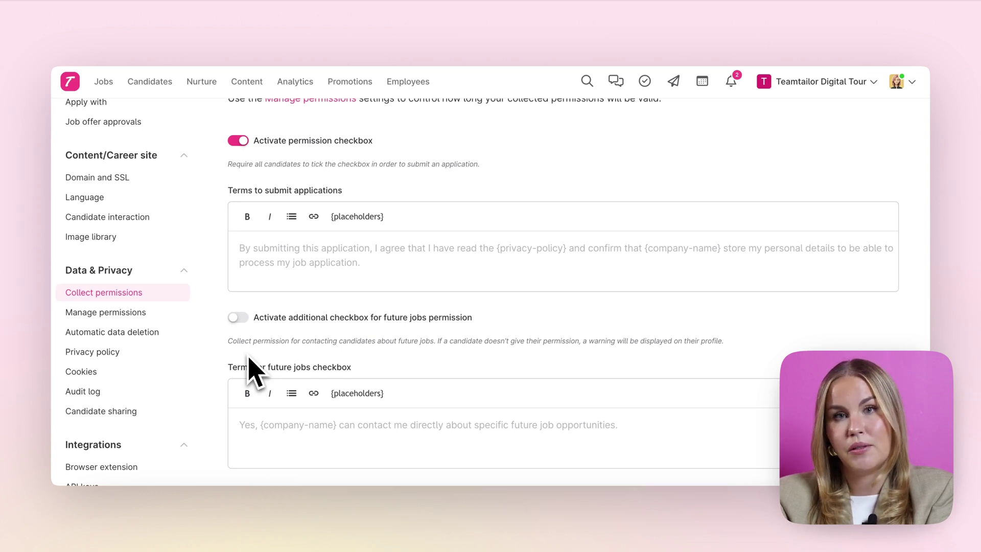
scroll(238, 365, "down", 1)
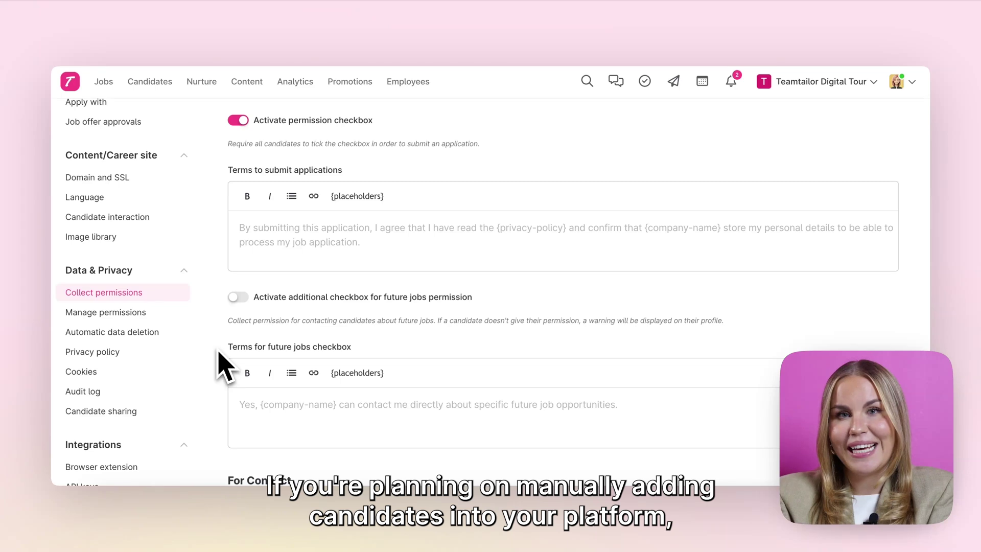
scroll(220, 352, "down", 6)
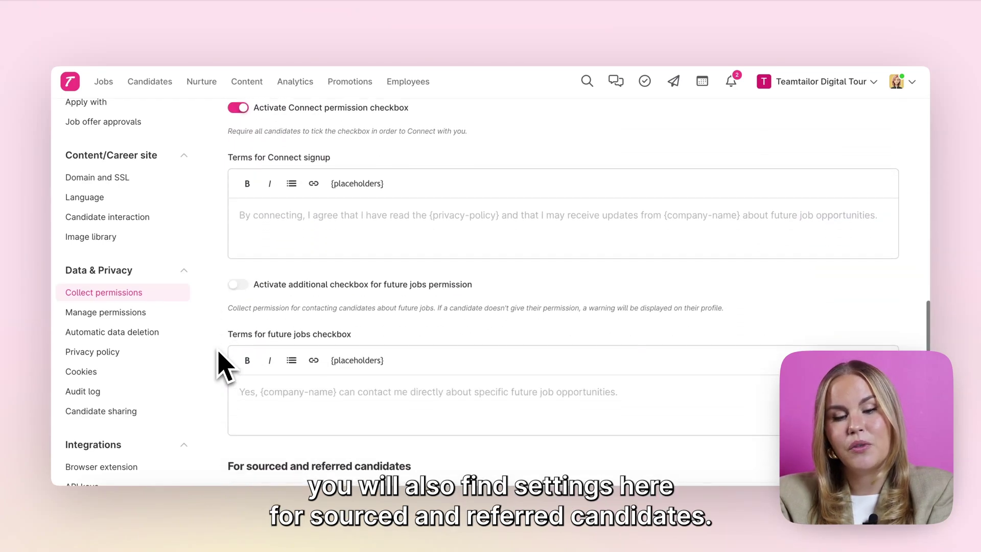
- Check the permission timing choices for sourced and referred candidates and the automatic opt-in permission request
scroll(223, 364, "down", 3)
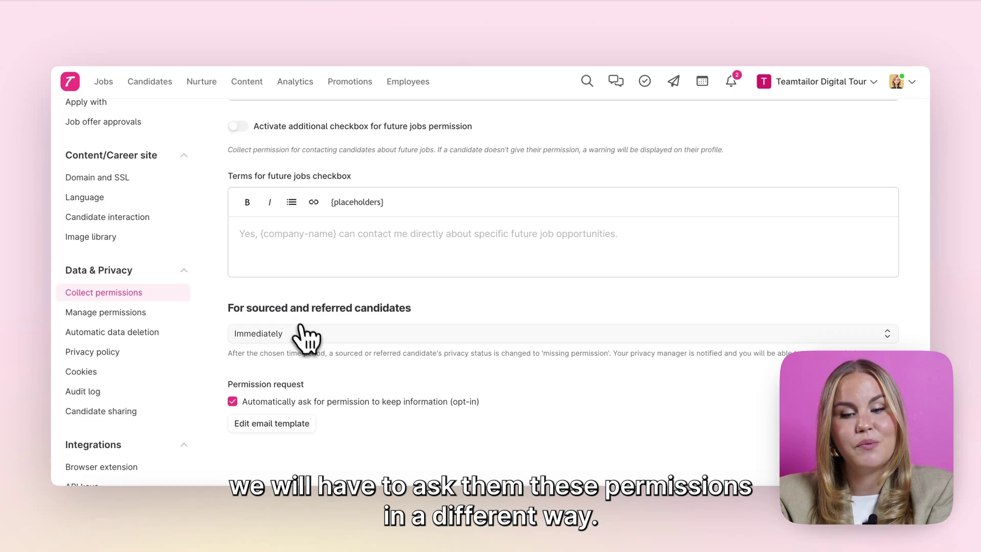
left_click(306, 335)
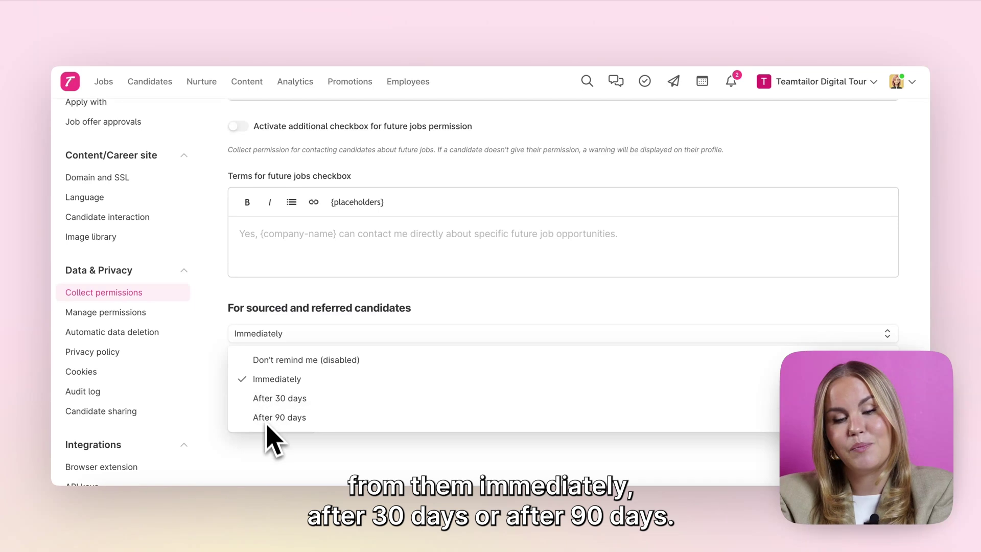
left_click(277, 466)
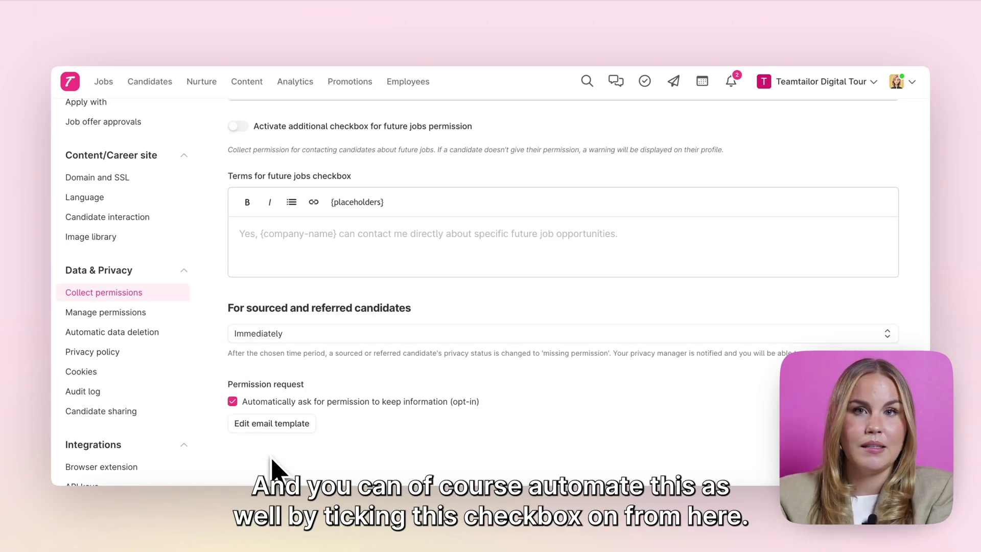
mouse_move(233, 403)
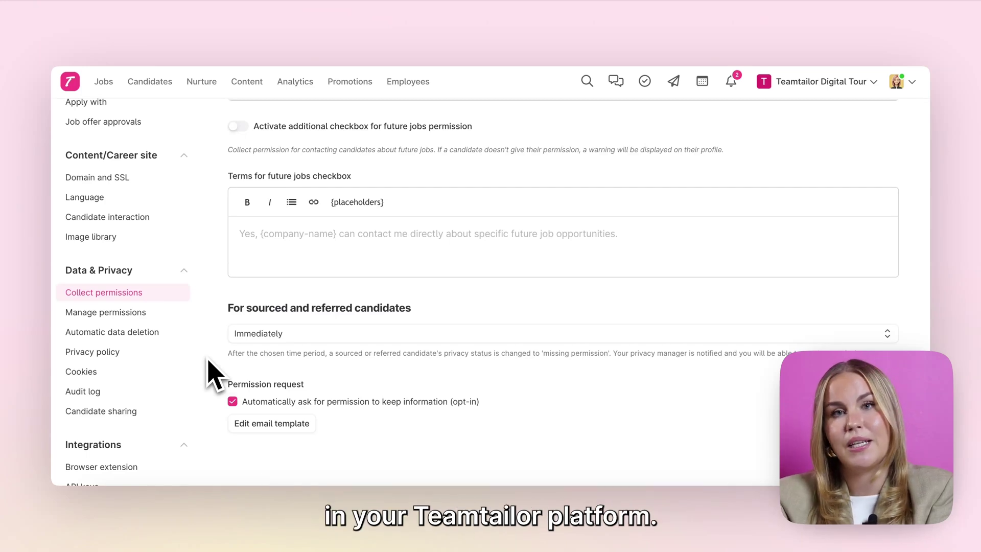
scroll(211, 373, "up", 7)
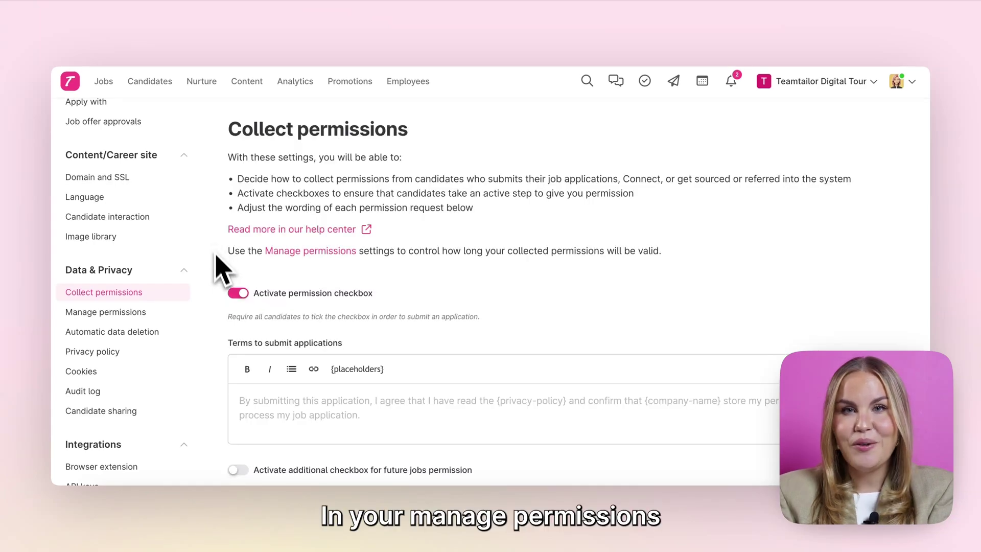
- Open the Manage permissions settings and view the available periods after which a candidate's permission expires
left_click(139, 311)
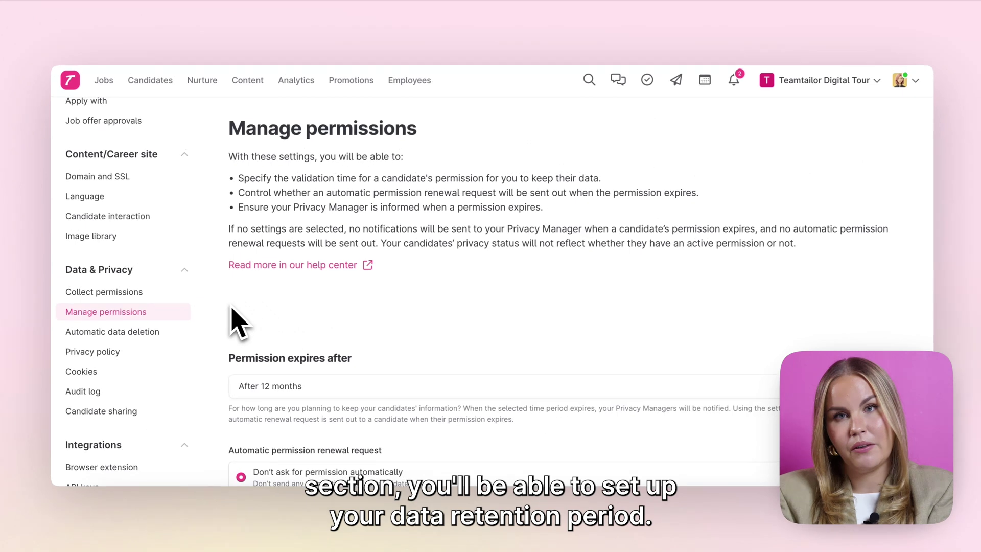
scroll(240, 322, "down", 2)
scroll(236, 322, "down", 2)
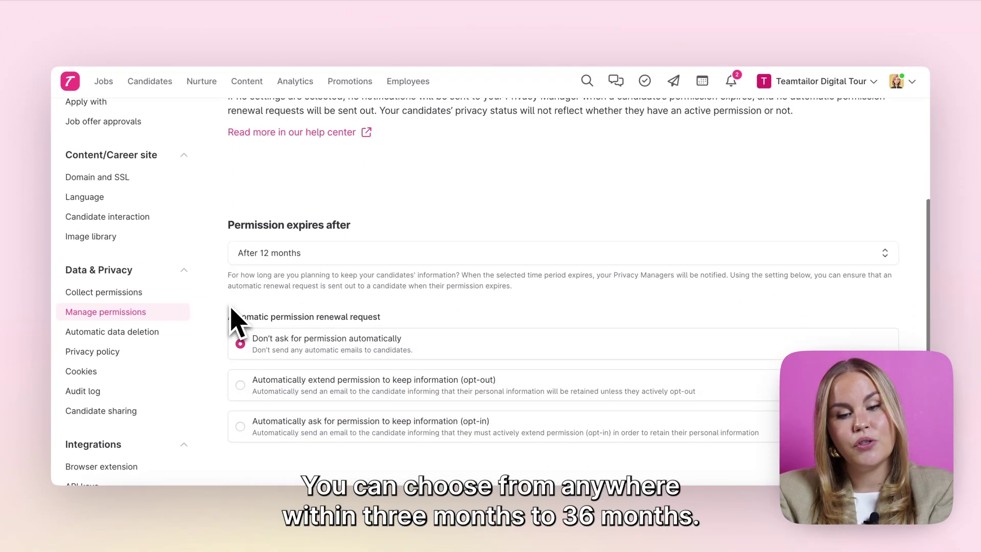
left_click(259, 259)
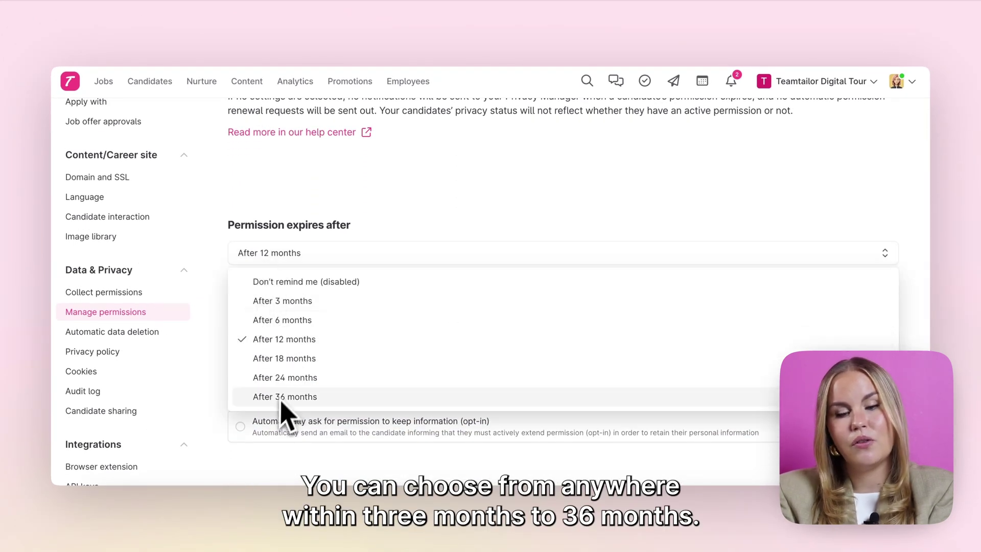
left_click(283, 214)
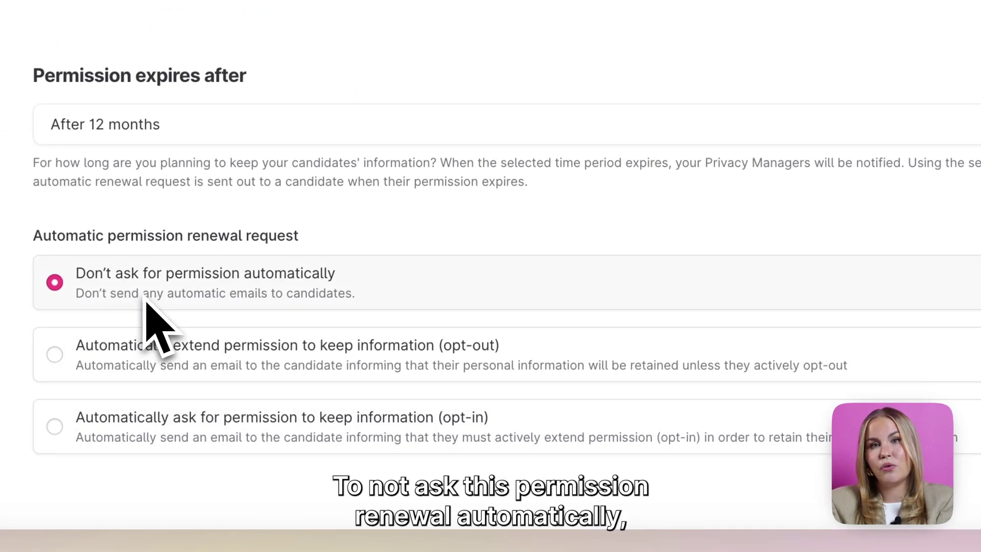
- Compare the opt-out and opt-in renewal requests and select Automatically ask for permission to keep information (opt-in)
left_click(128, 348)
left_click(110, 475)
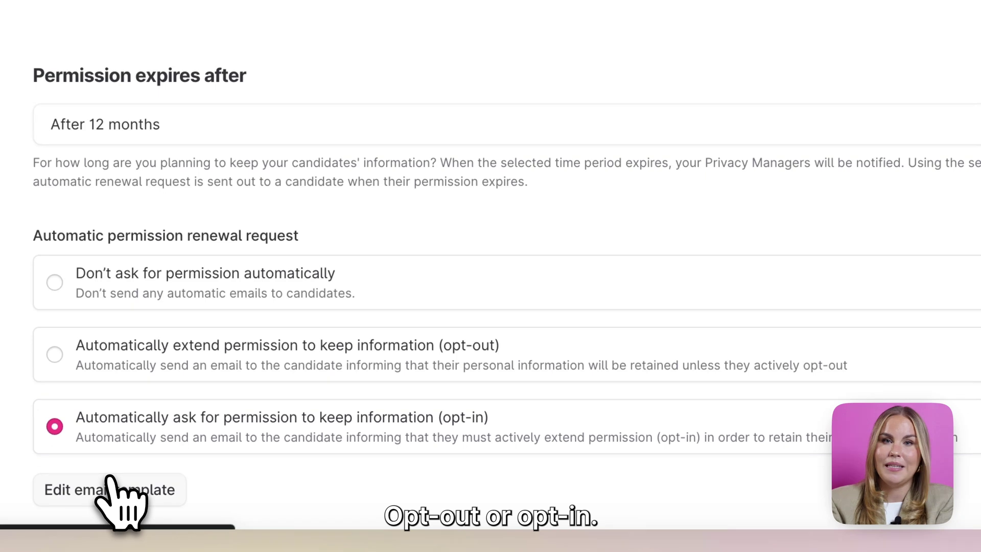
left_click(284, 376)
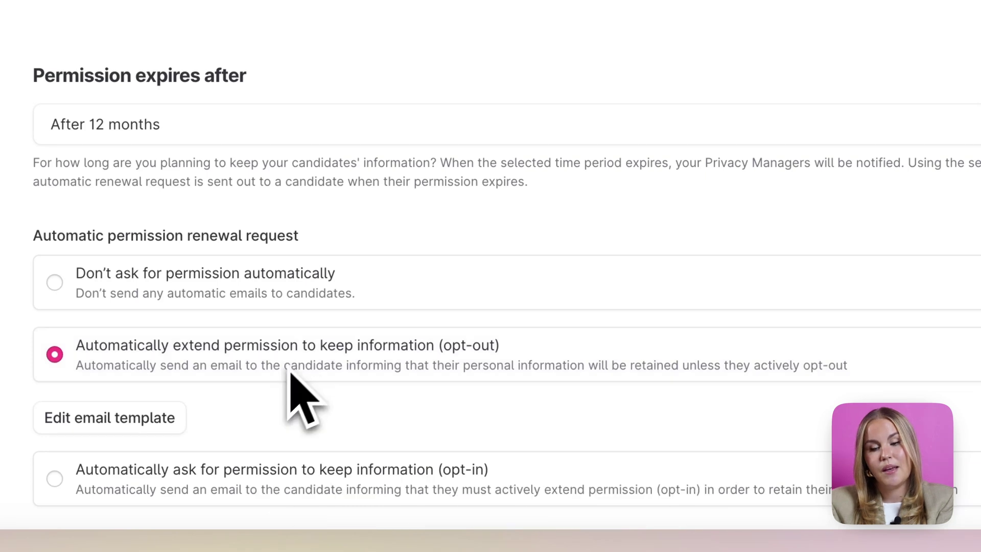
left_click(191, 477)
scroll(218, 498, "down", 2)
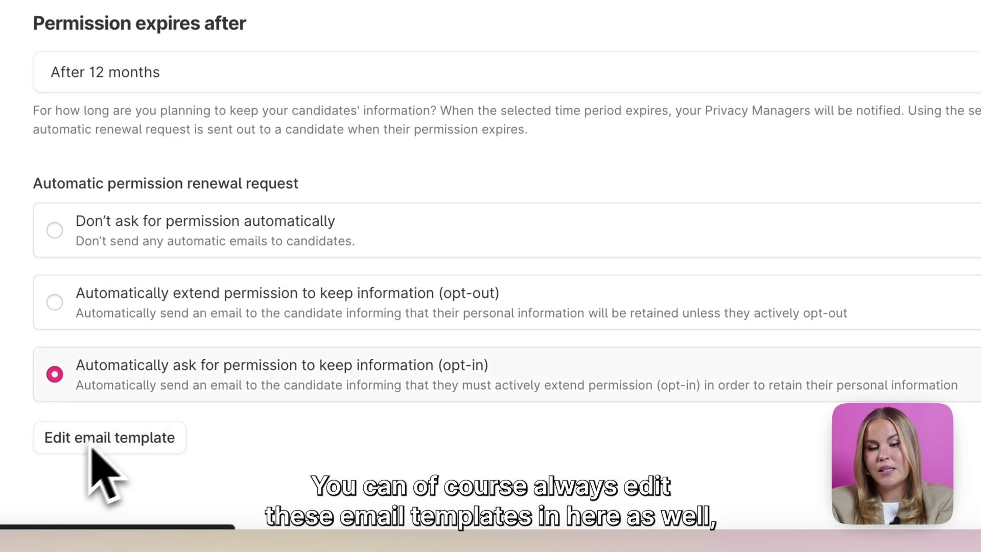
- Open the Automatic data deletion settings and examine the deletion rules, including the flagging delays available after removal requests
left_click(214, 325)
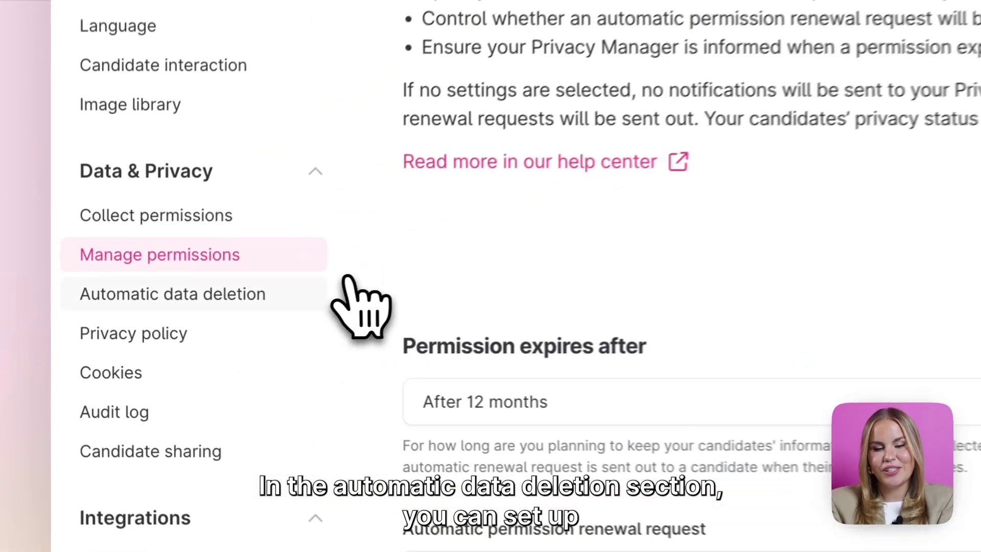
left_click(129, 334)
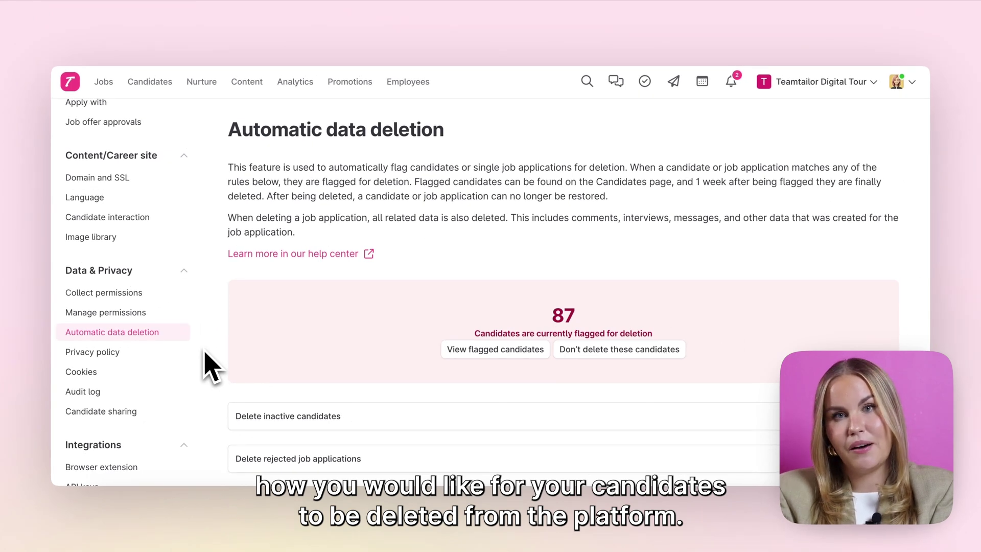
scroll(207, 366, "down", 5)
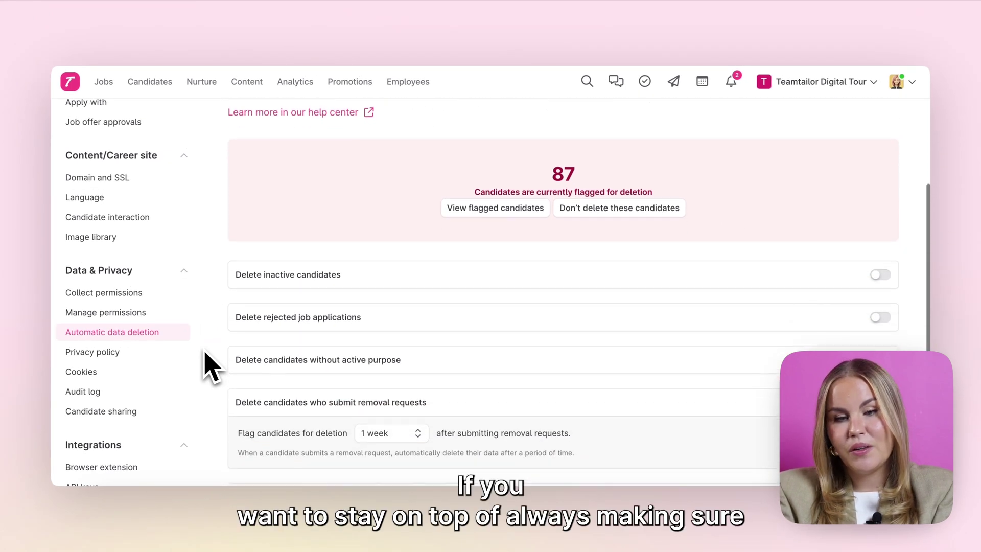
scroll(207, 365, "down", 1)
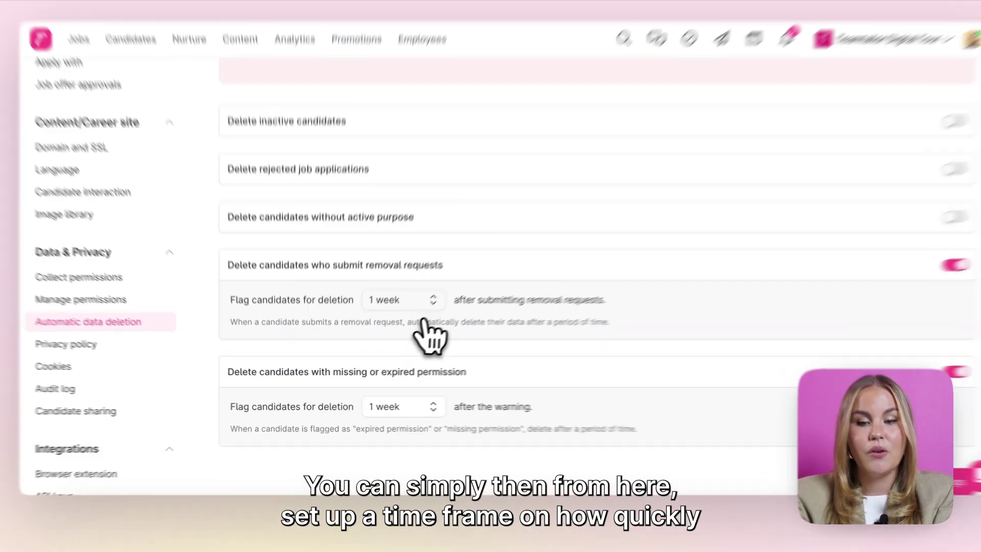
left_click(410, 313)
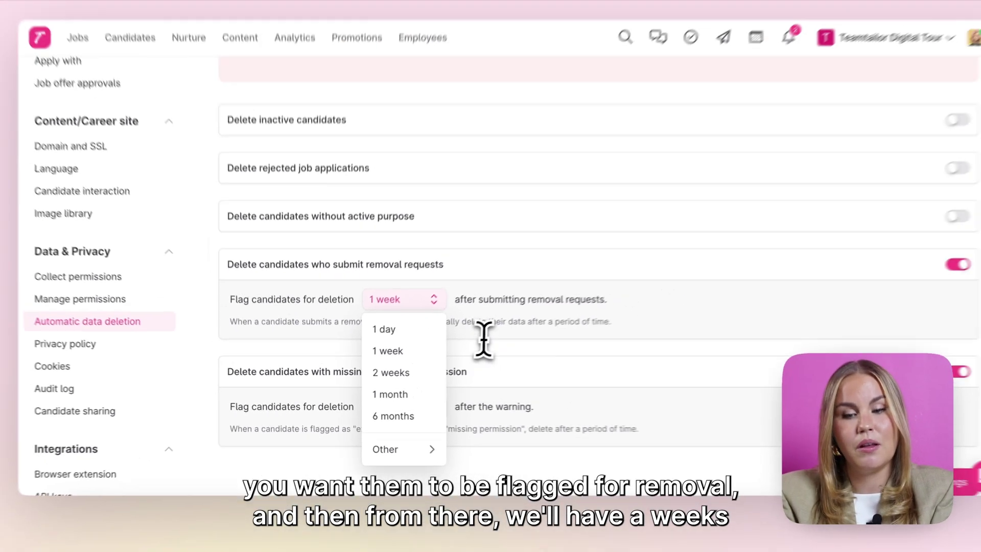
left_click(659, 289)
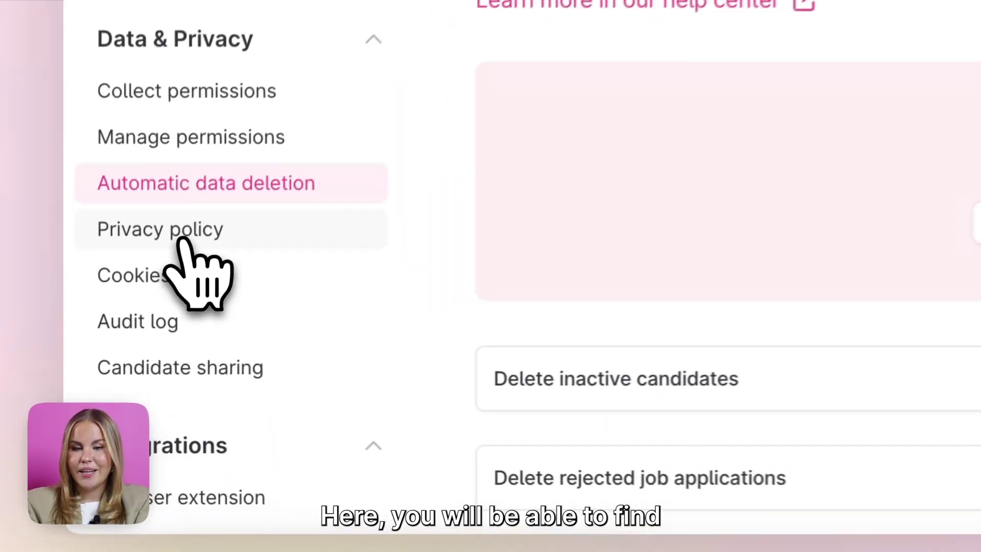
- Open the Privacy policy settings and read through the default privacy policy to its last sections
left_click(102, 352)
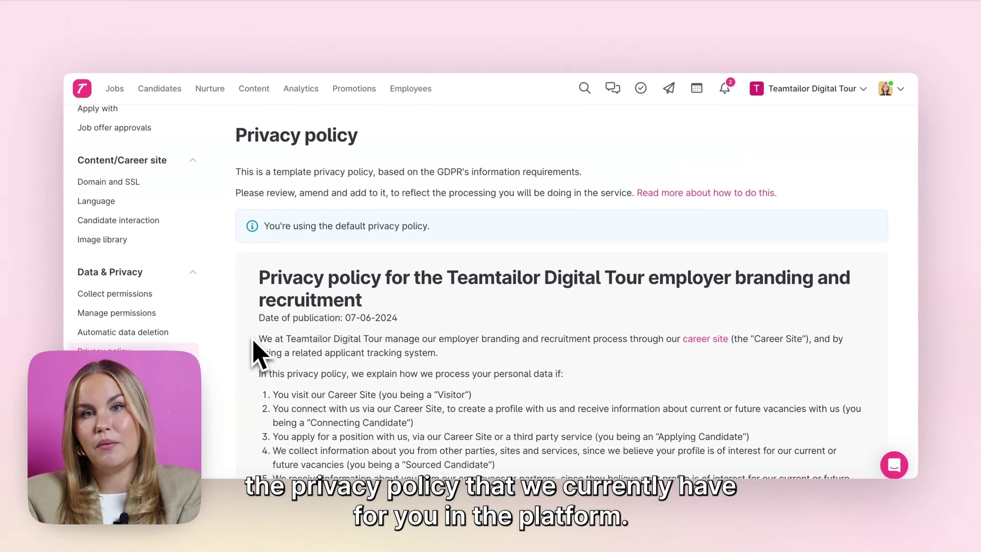
scroll(493, 343, "down", 5)
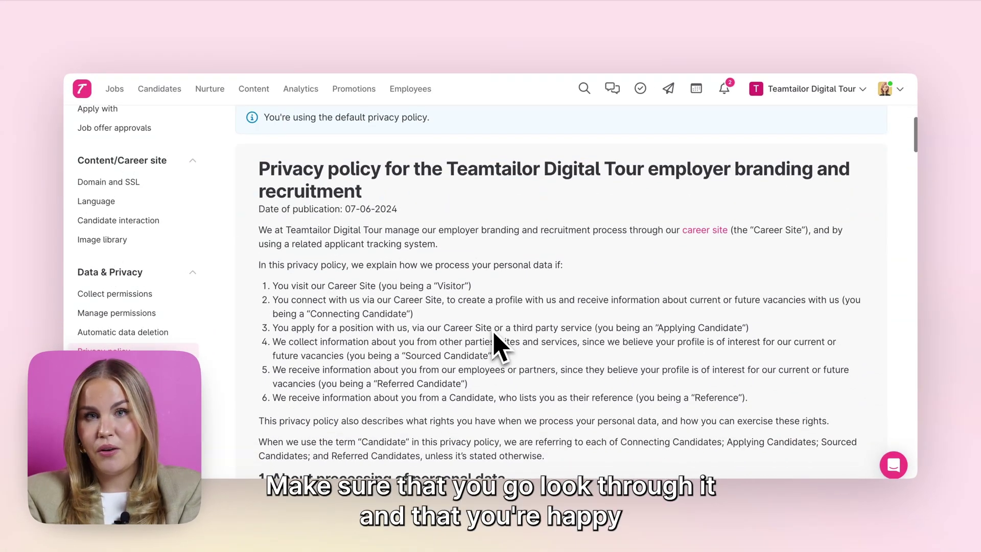
scroll(493, 343, "down", 12)
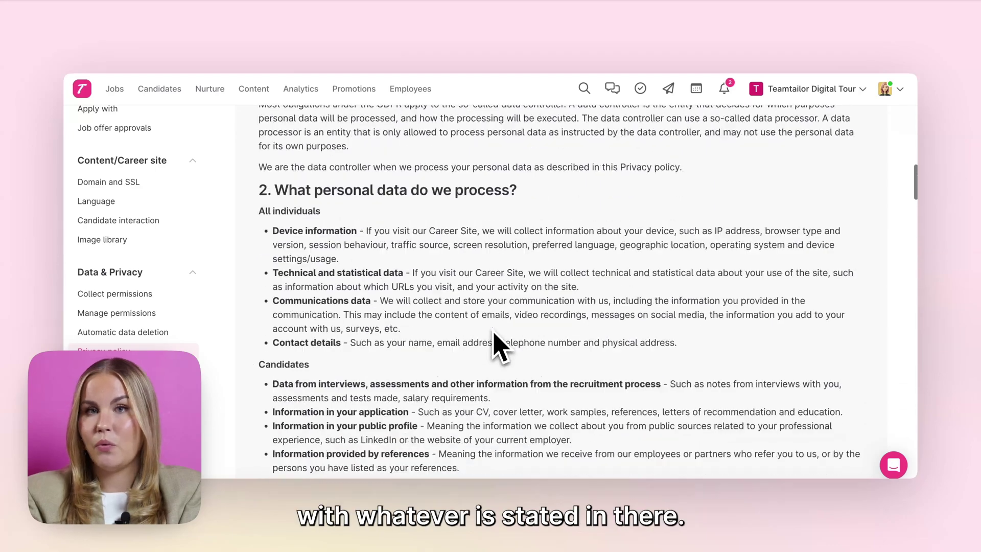
scroll(493, 342, "down", 15)
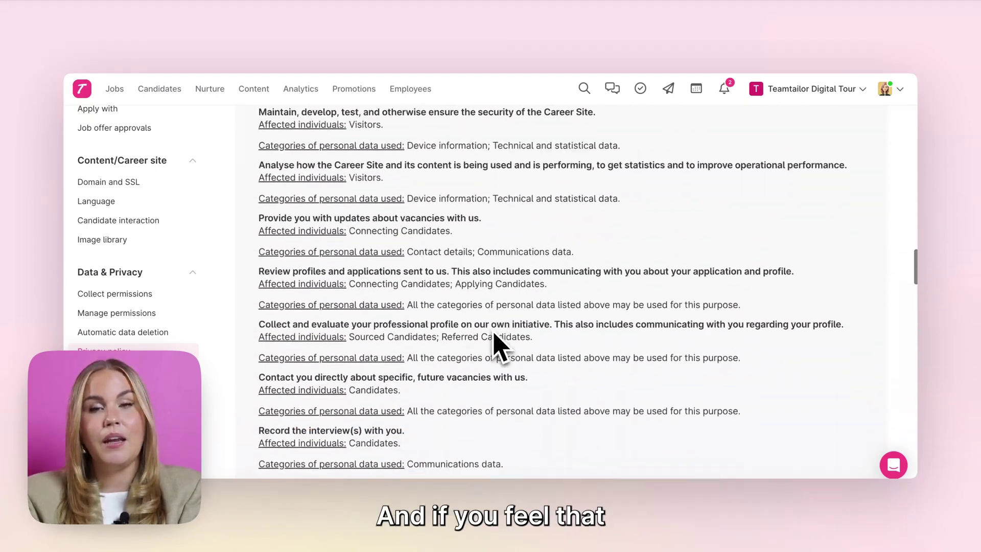
scroll(495, 346, "down", 20)
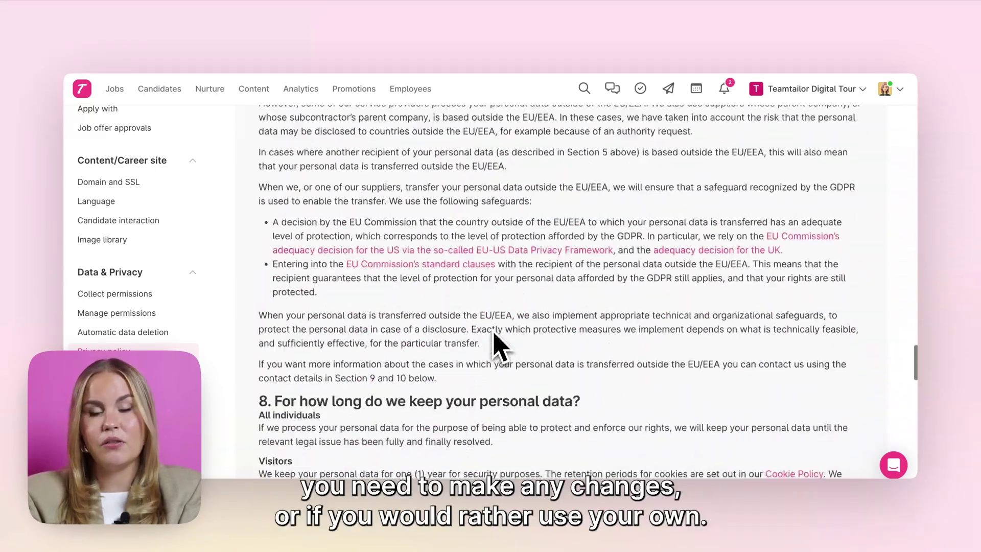
scroll(495, 347, "down", 15)
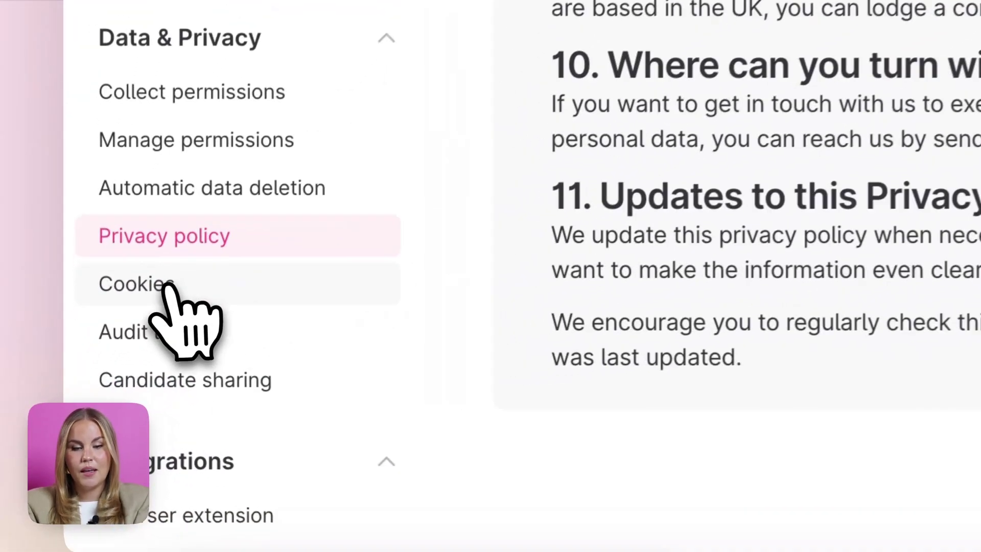
- Open the Cookies settings and review the cookie alert options and the strictly necessary, analytics, marketing and preferences cookies
left_click(104, 371)
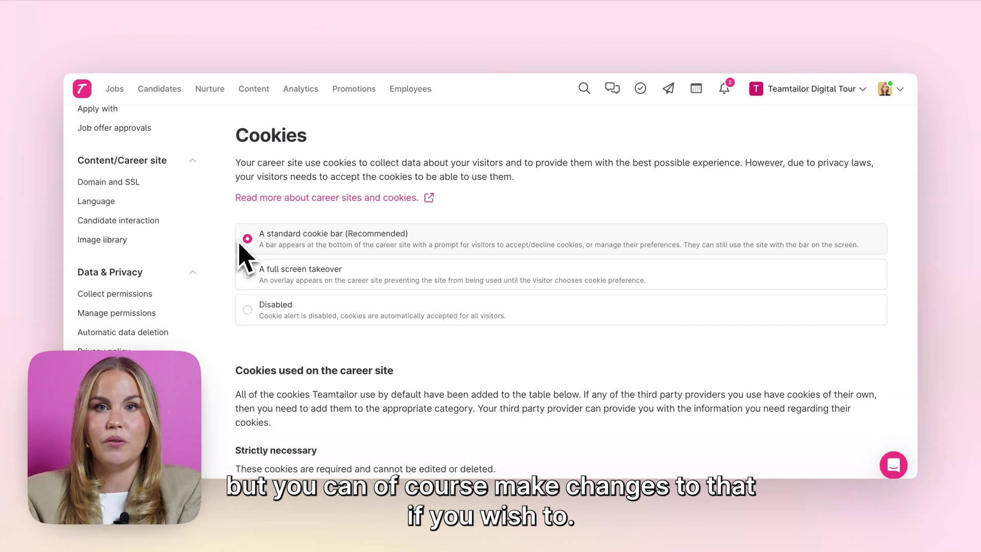
scroll(233, 369, "down", 3)
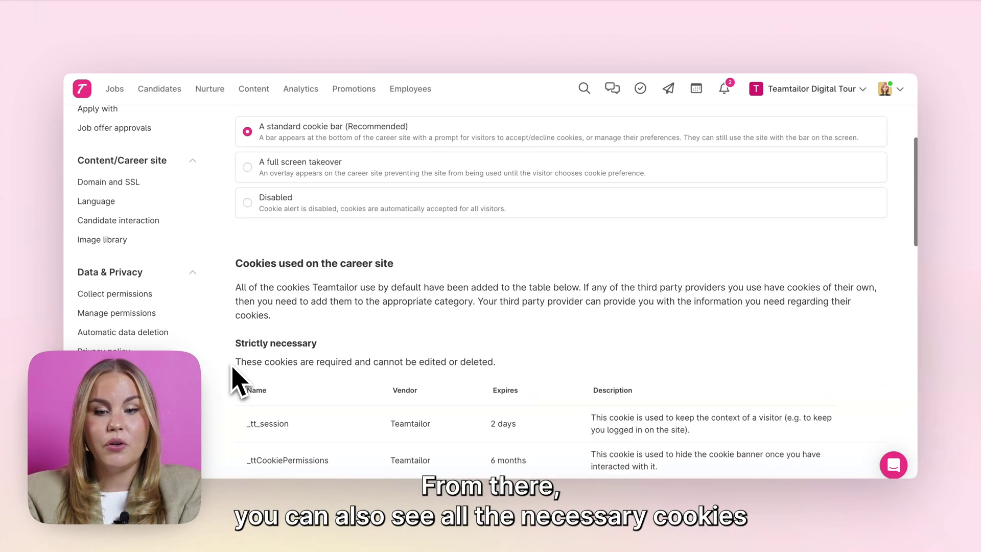
scroll(233, 380, "down", 2)
scroll(233, 381, "down", 6)
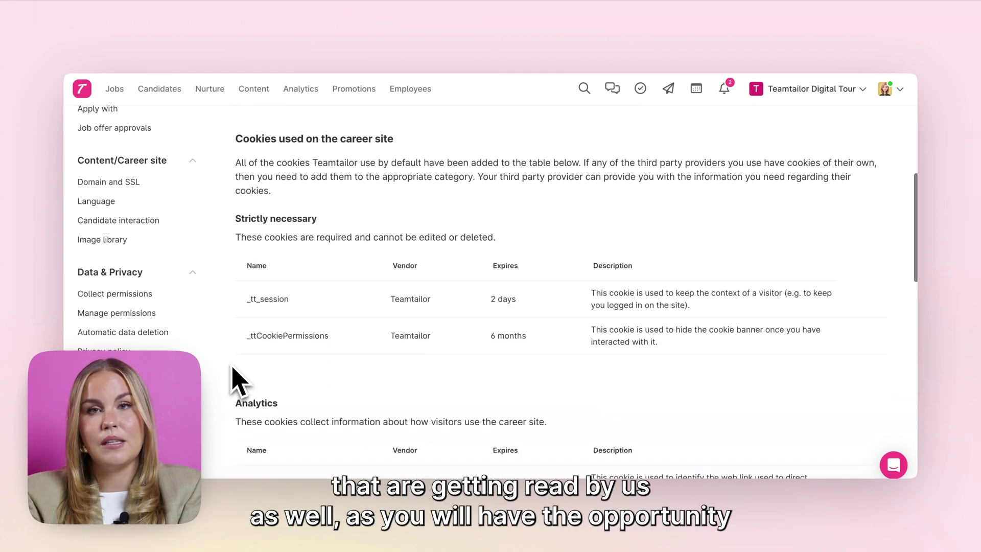
scroll(350, 383, "down", 4)
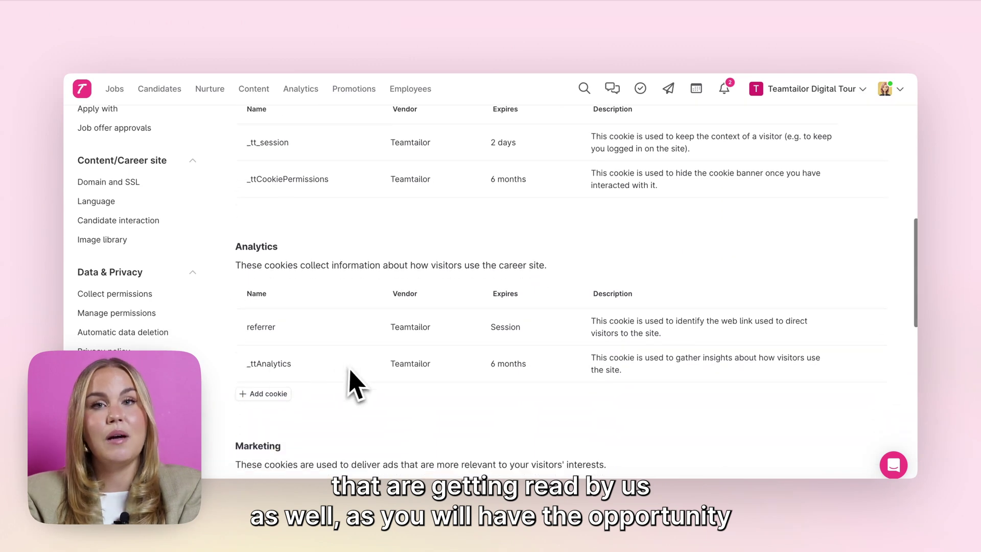
scroll(358, 383, "down", 1)
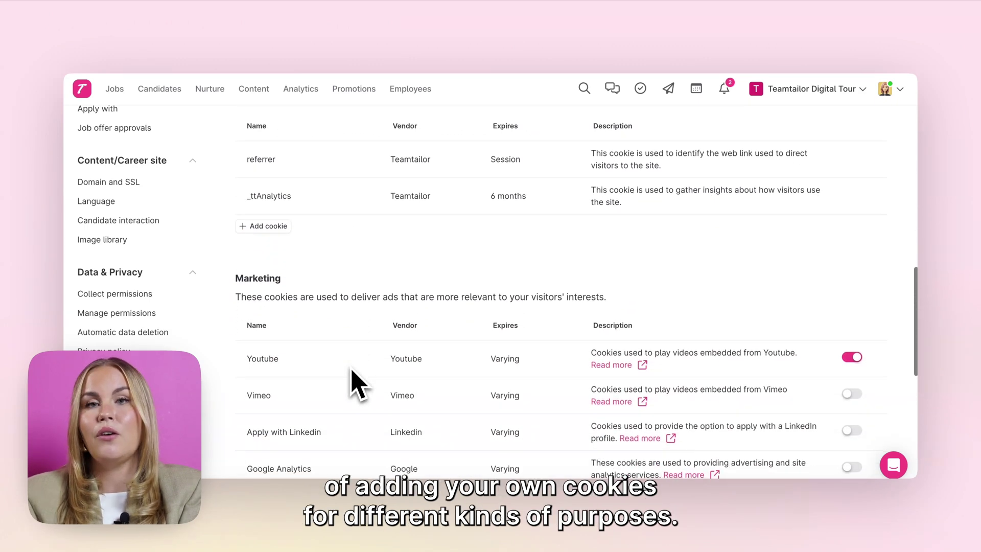
scroll(358, 383, "down", 8)
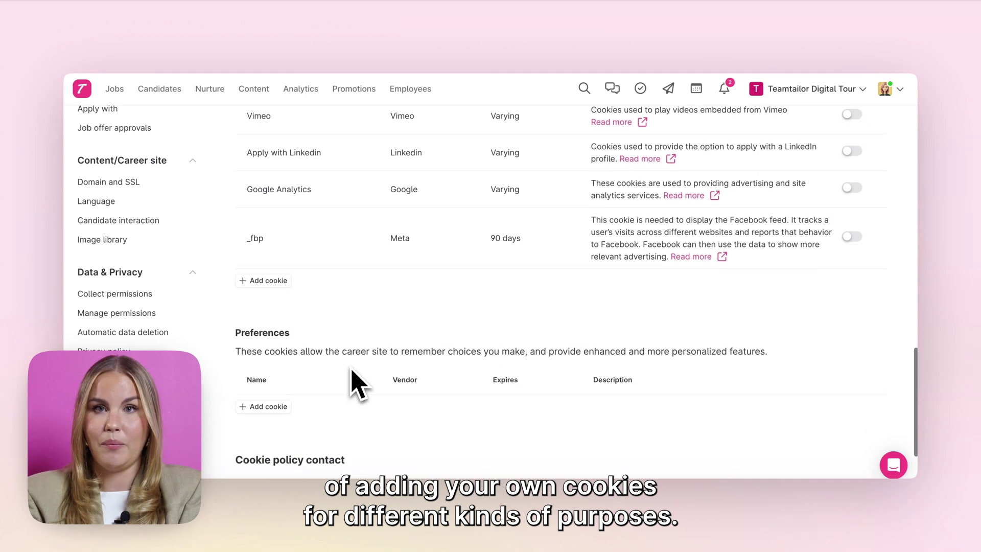
- Go to the Cookie policy contact section and open the contact person selection
scroll(358, 383, "down", 3)
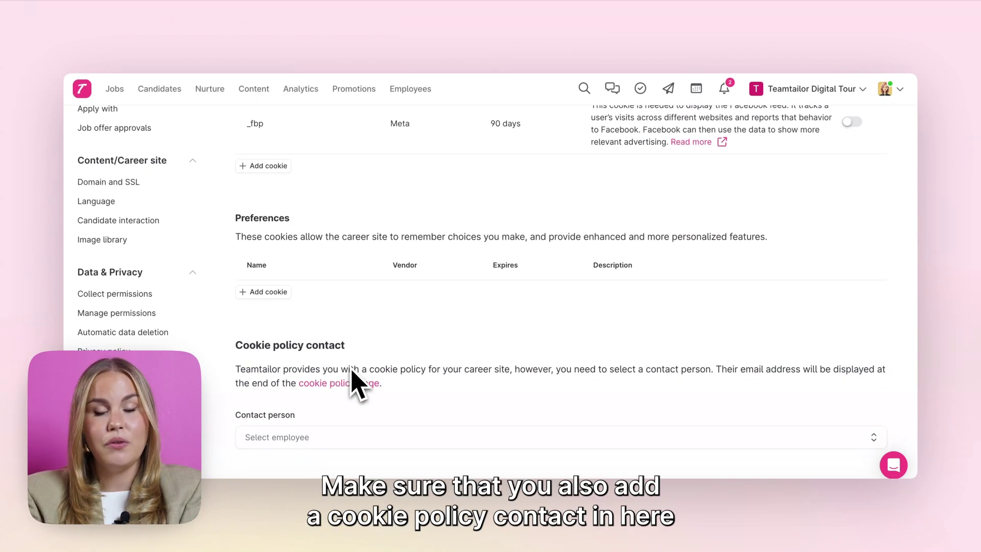
left_click(302, 438)
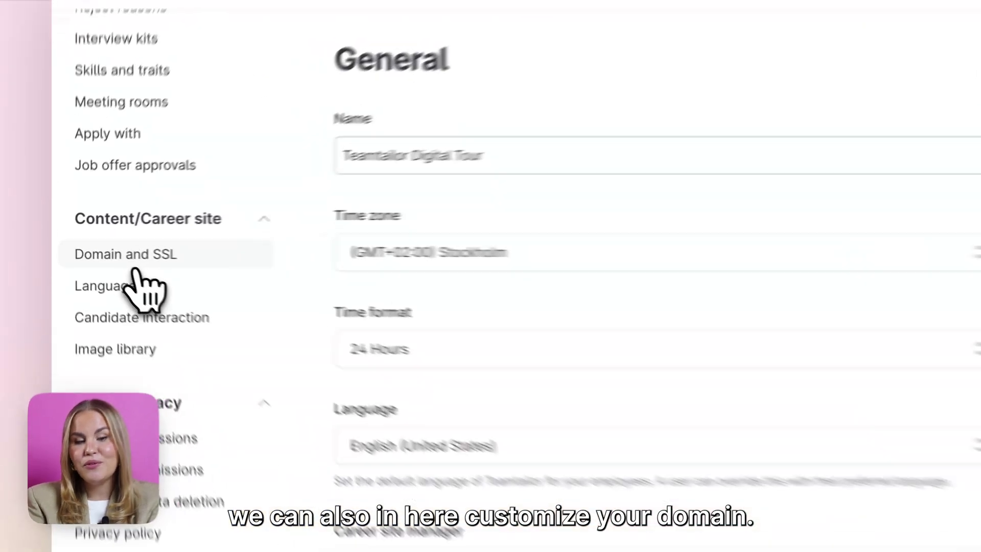
- Open the Domain and SSL settings and go to the domain name entry for the career site
left_click(102, 254)
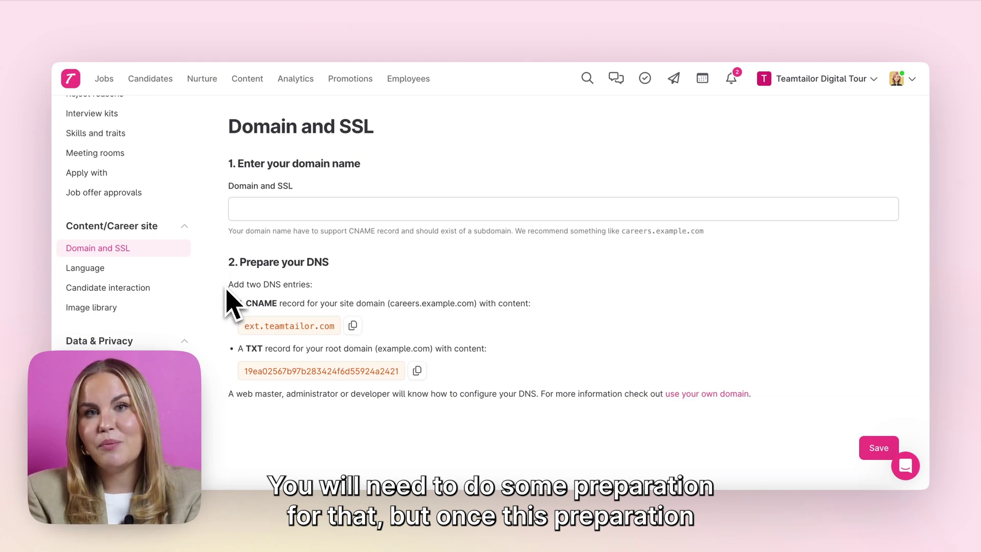
left_click(275, 207)
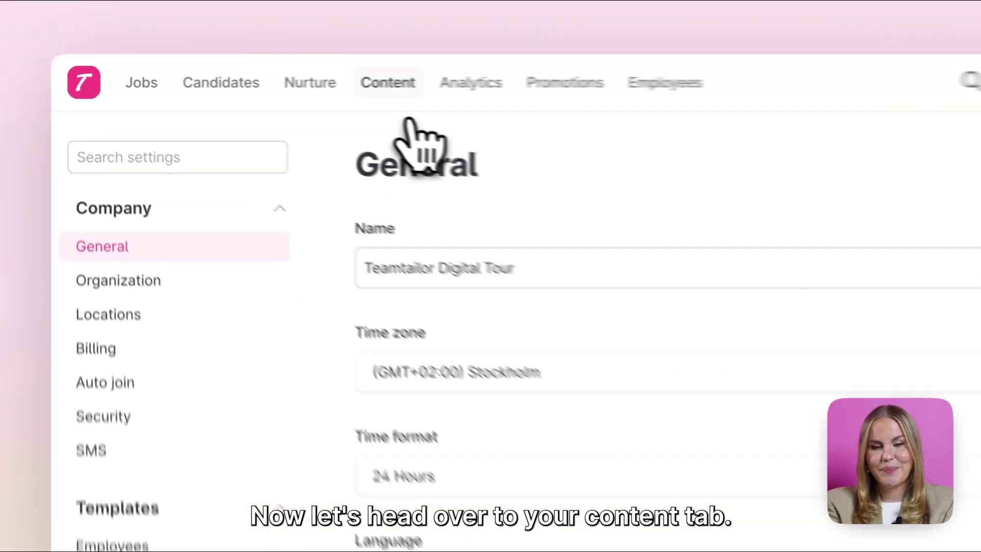
- Open the career site's Global design and review the logotypes, colors, link style and typography, including the available header fonts
left_click(247, 79)
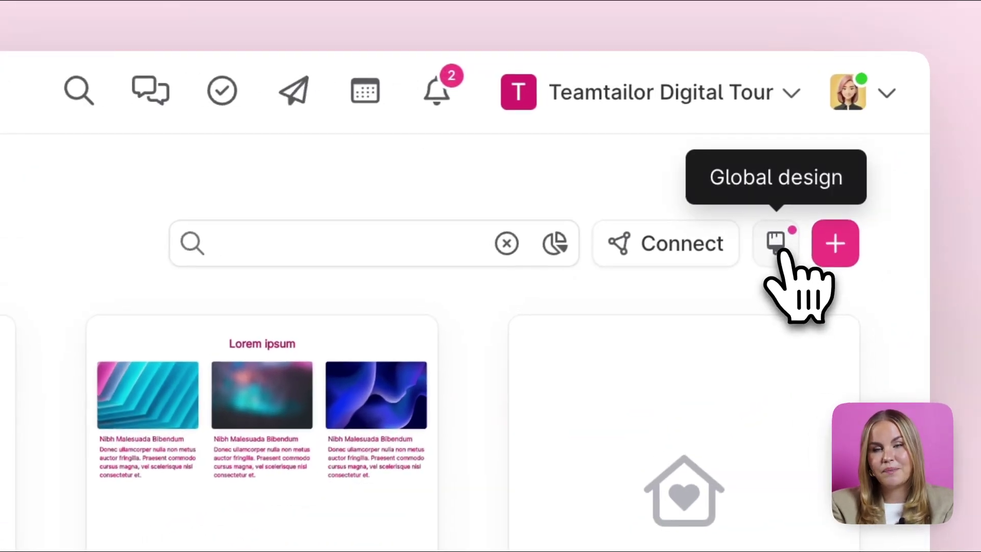
left_click(868, 140)
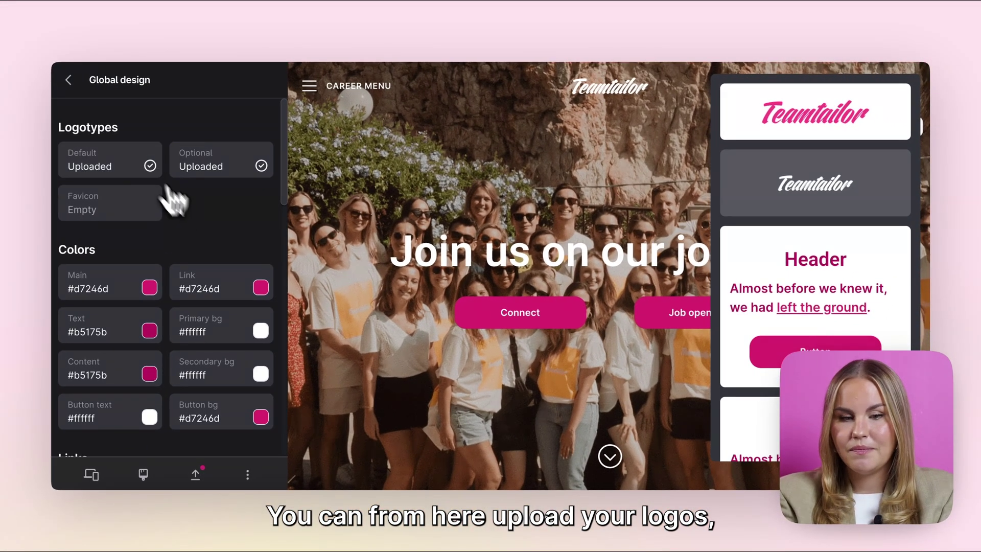
scroll(202, 221, "down", 1)
scroll(207, 233, "down", 2)
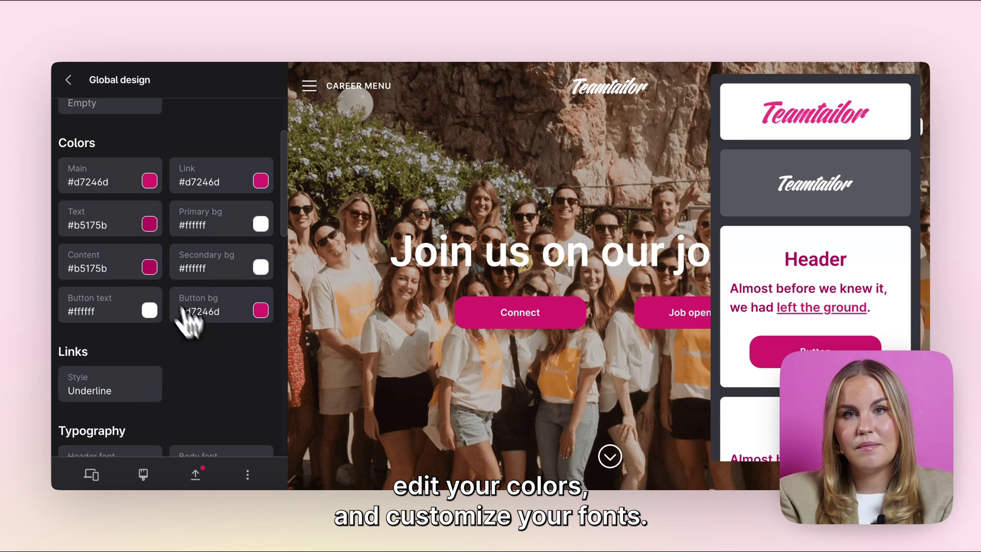
scroll(201, 358, "down", 4)
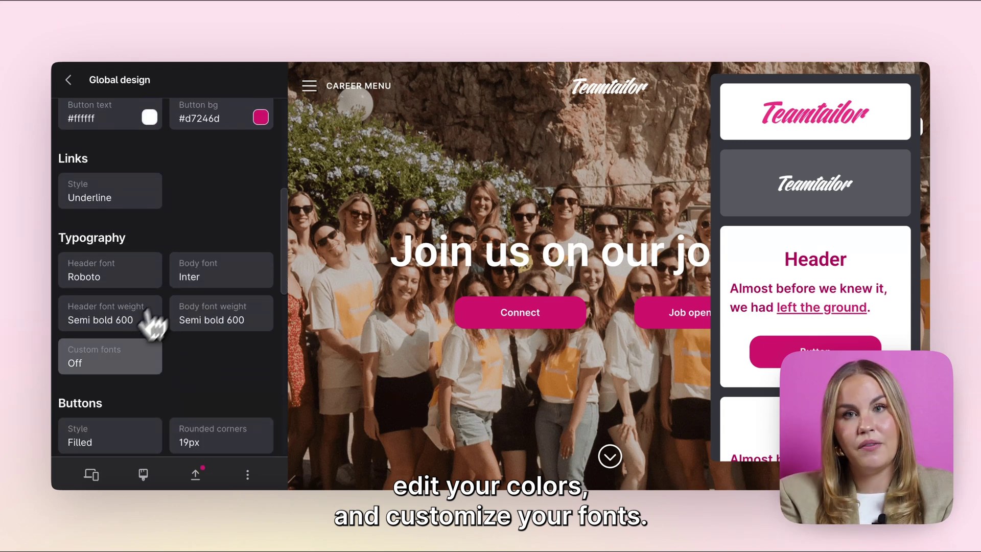
left_click(116, 273)
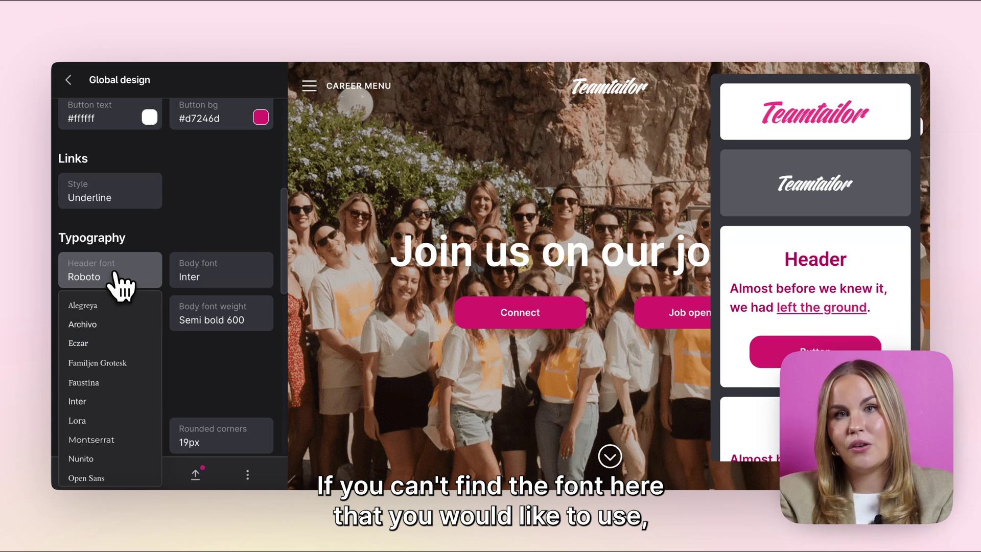
key("Escape")
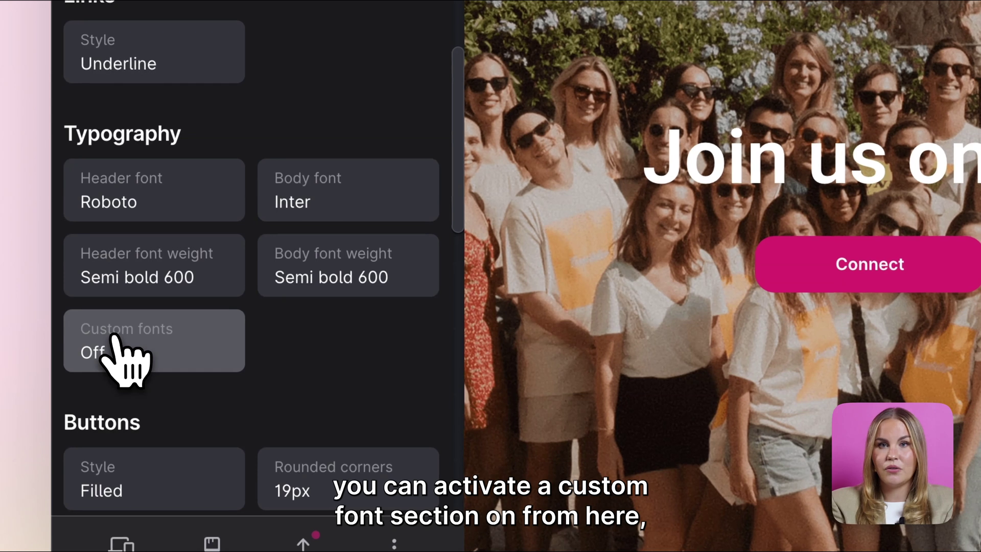
- Turn on custom fonts in the Typography section and check the font CSS URL
left_click(97, 348)
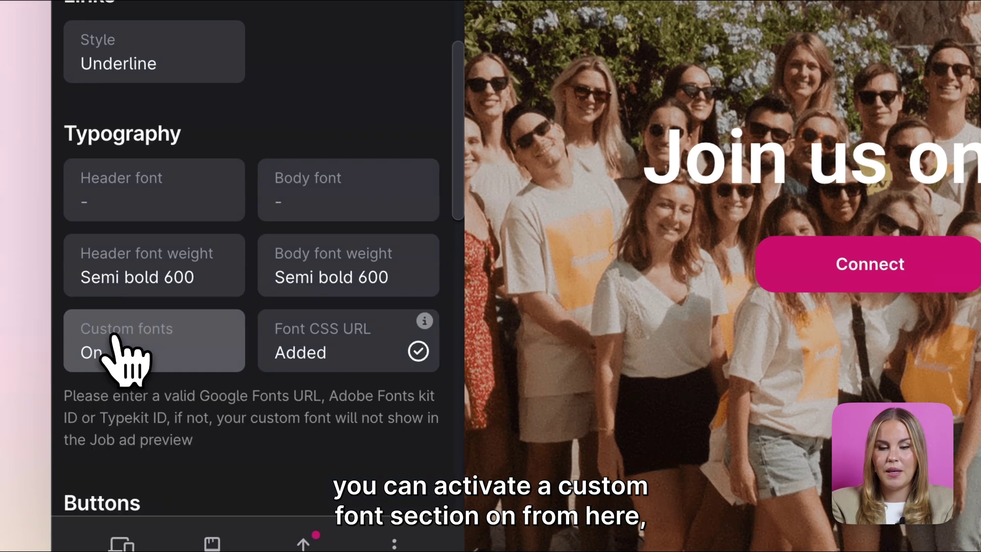
left_click(330, 352)
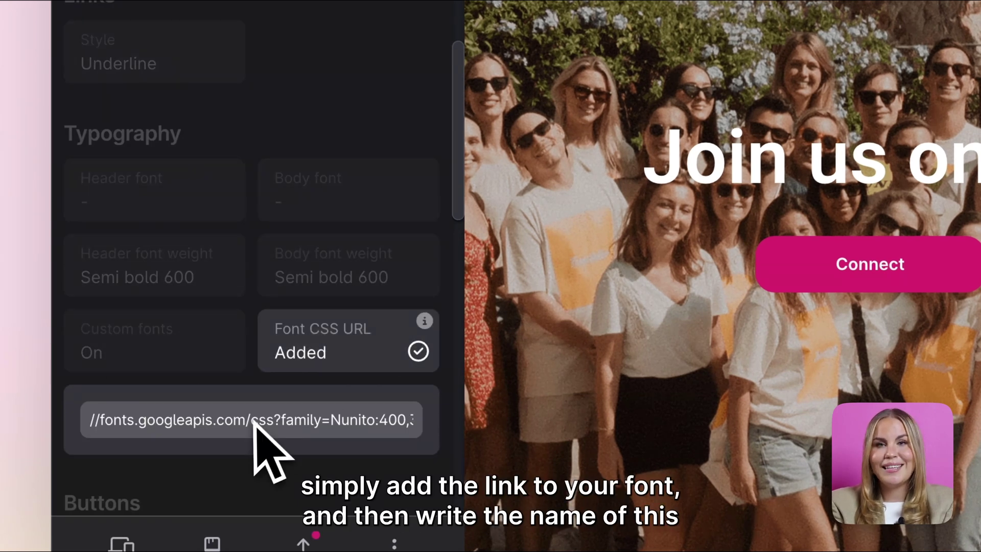
left_click(234, 269)
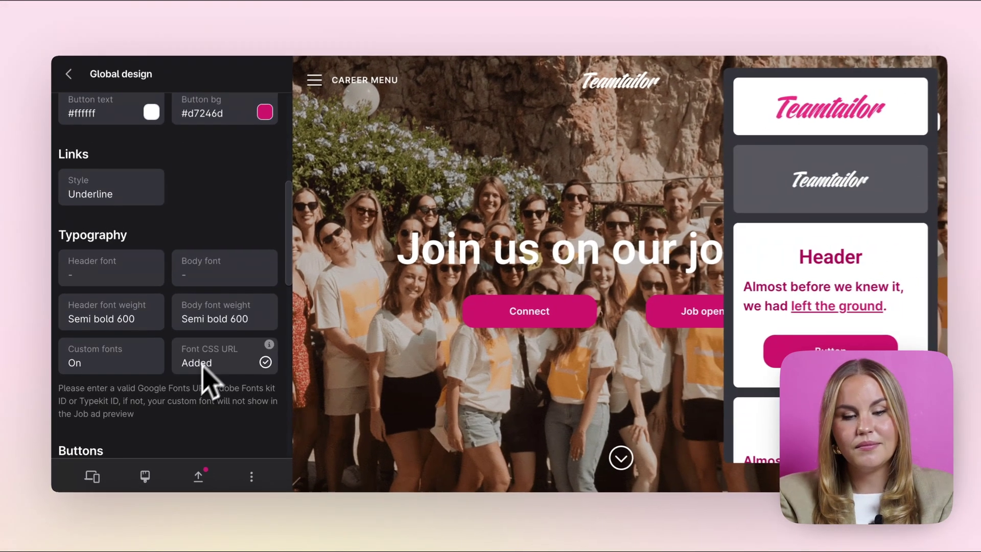
- Review the Buttons and Miscellaneous options further down in Global design
scroll(192, 417, "down", 2)
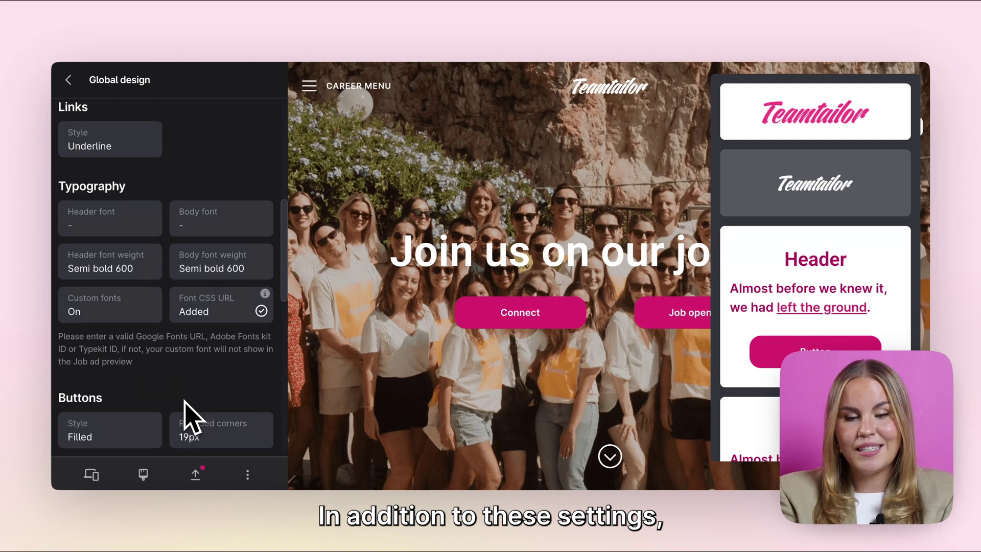
scroll(187, 412, "down", 5)
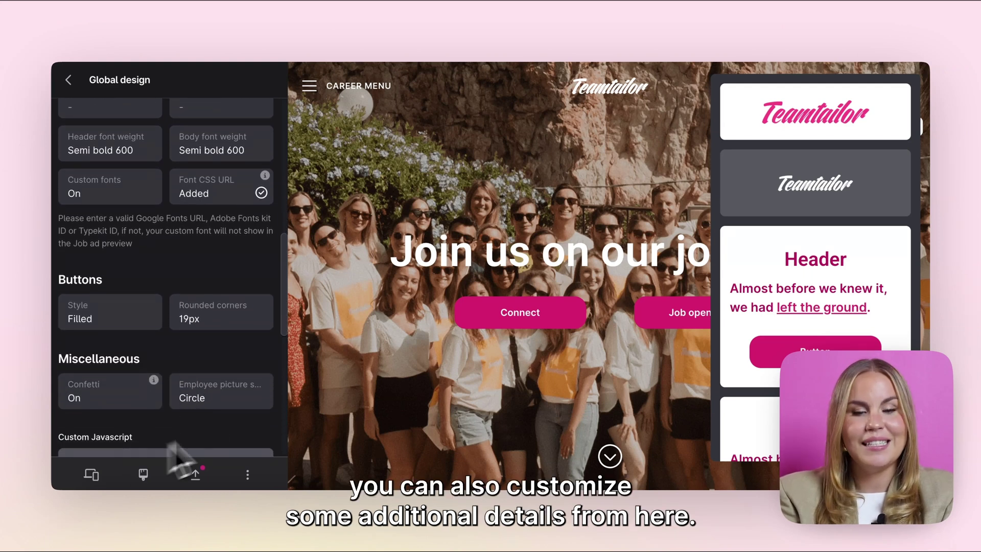
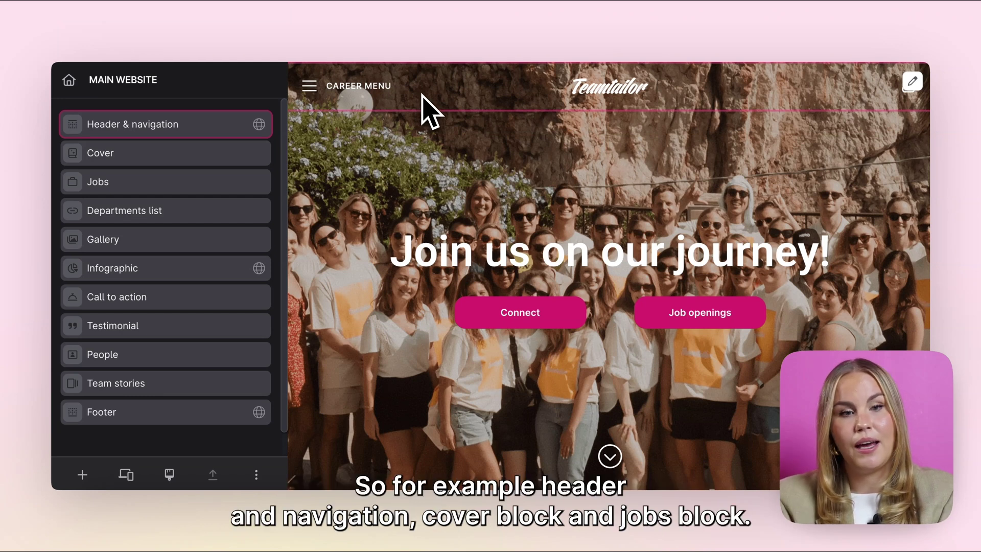
- Delete the Departments list block from the main website and dismiss the notification
scroll(405, 268, "down", 5)
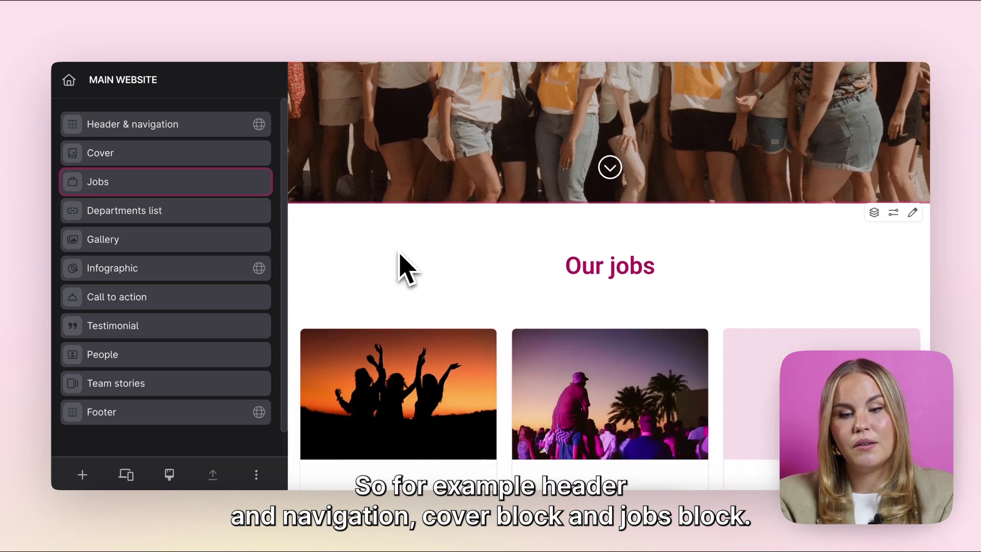
scroll(402, 271, "down", 1)
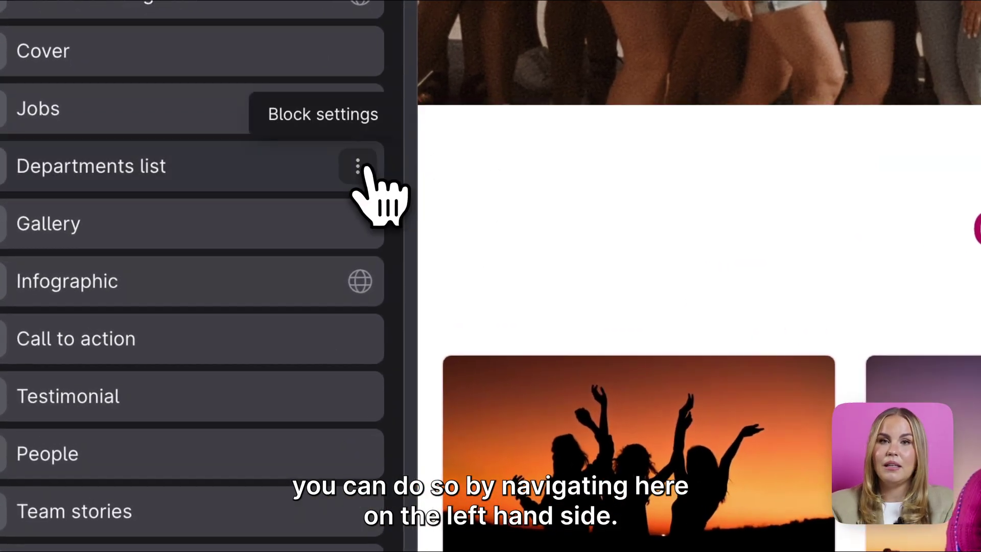
left_click(359, 168)
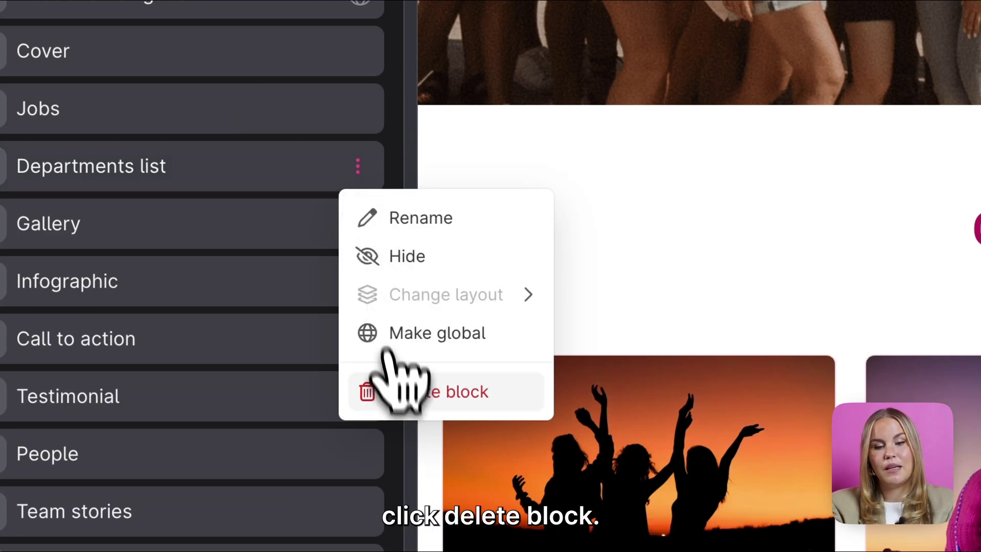
left_click(401, 396)
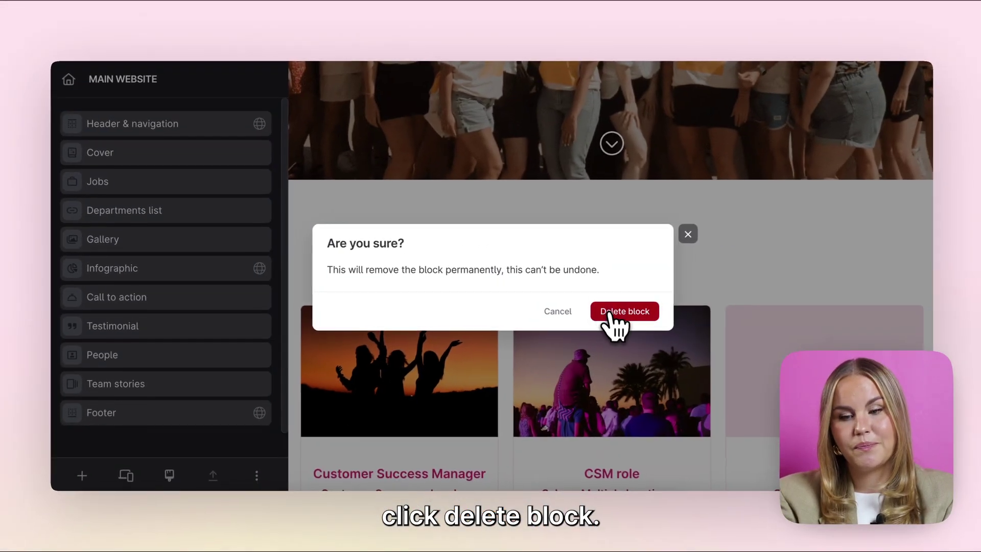
left_click(636, 314)
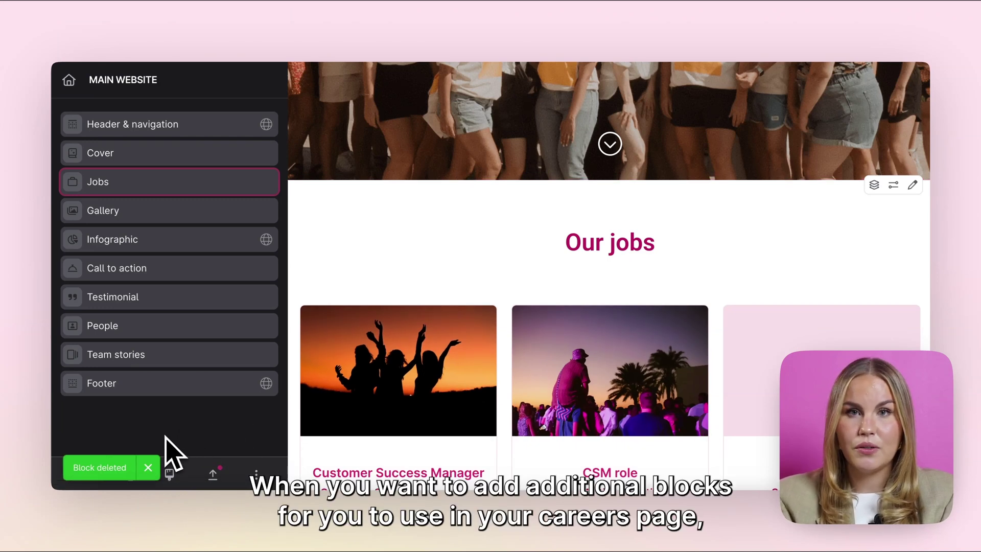
left_click(149, 466)
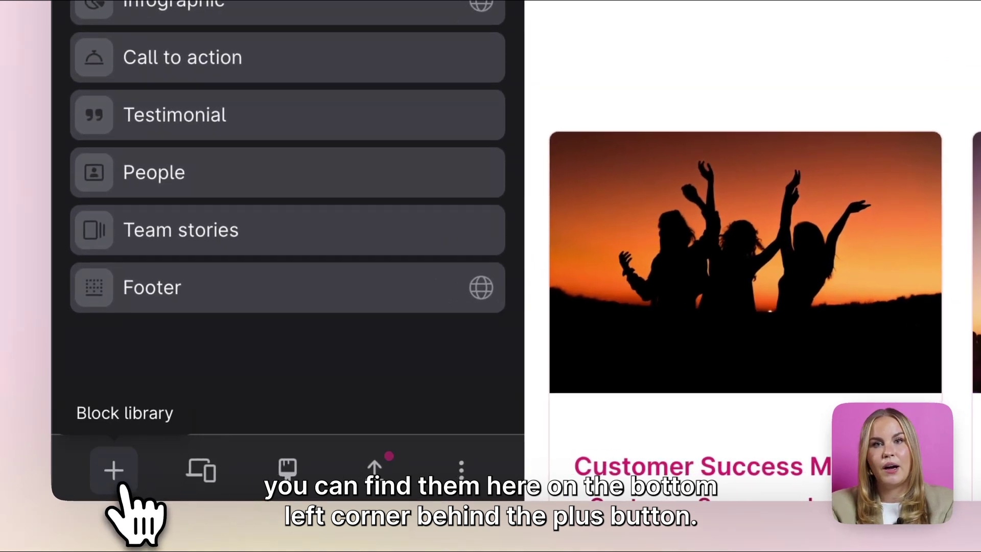
- Browse the block library and add the GL03 gallery block to the career page
left_click(121, 483)
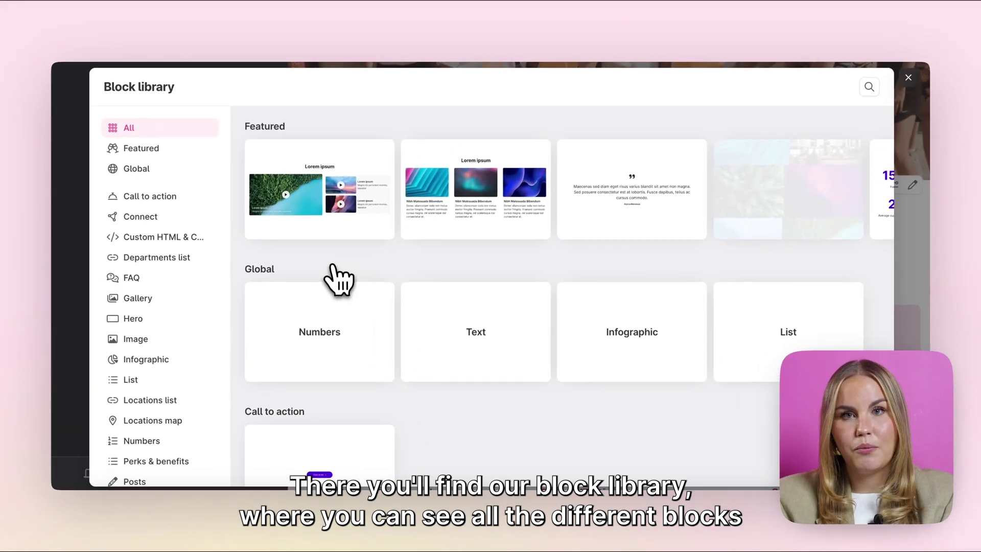
scroll(338, 278, "down", 4)
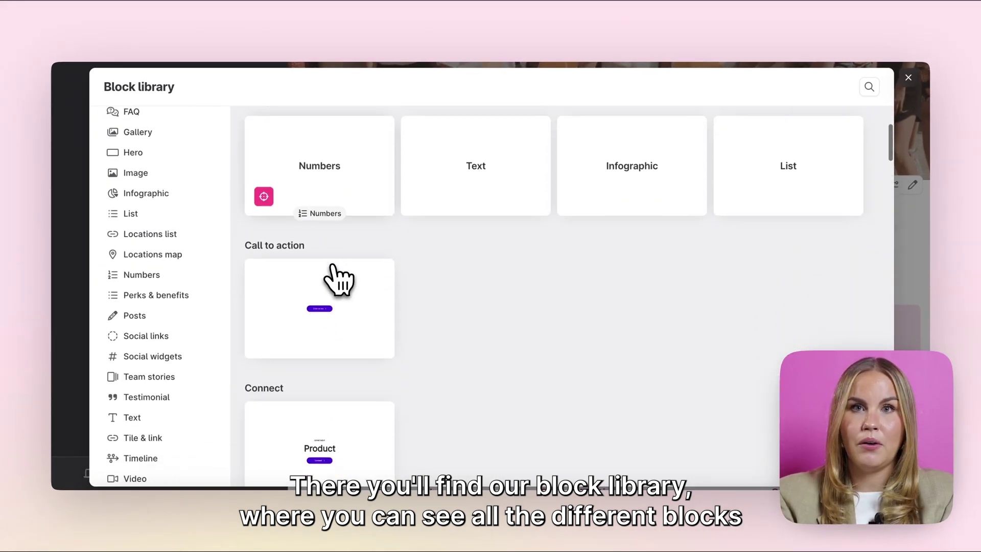
scroll(484, 320, "down", 7)
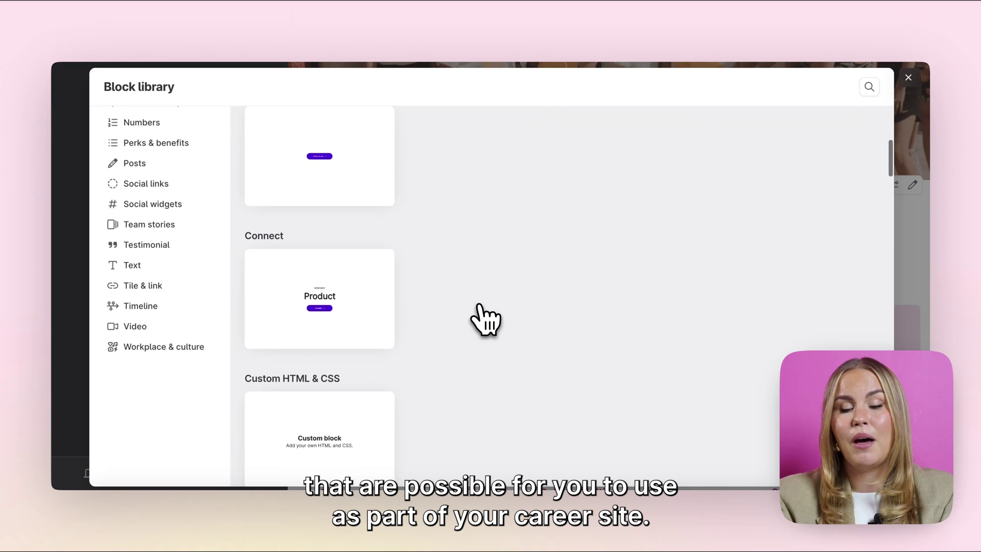
scroll(484, 320, "down", 5)
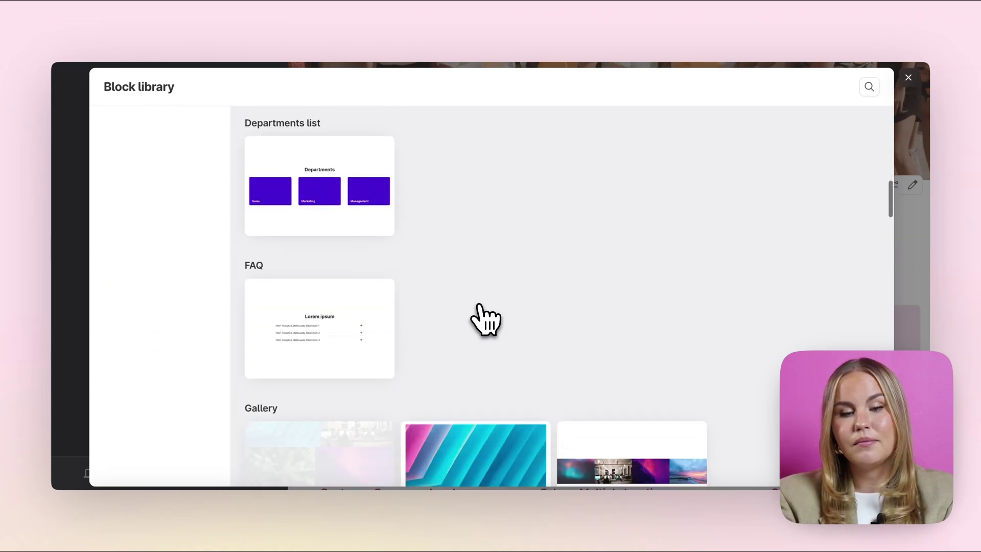
scroll(480, 307, "down", 2)
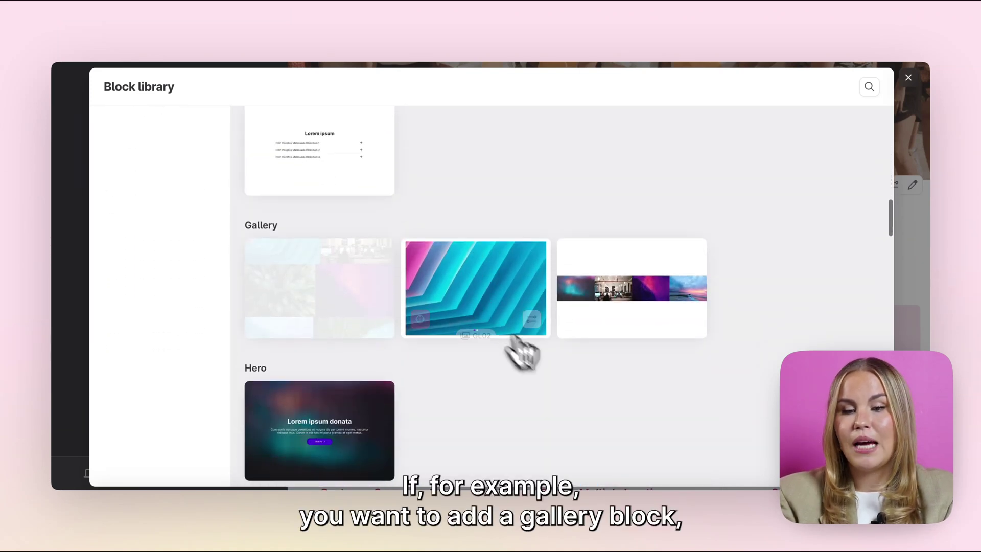
mouse_move(620, 295)
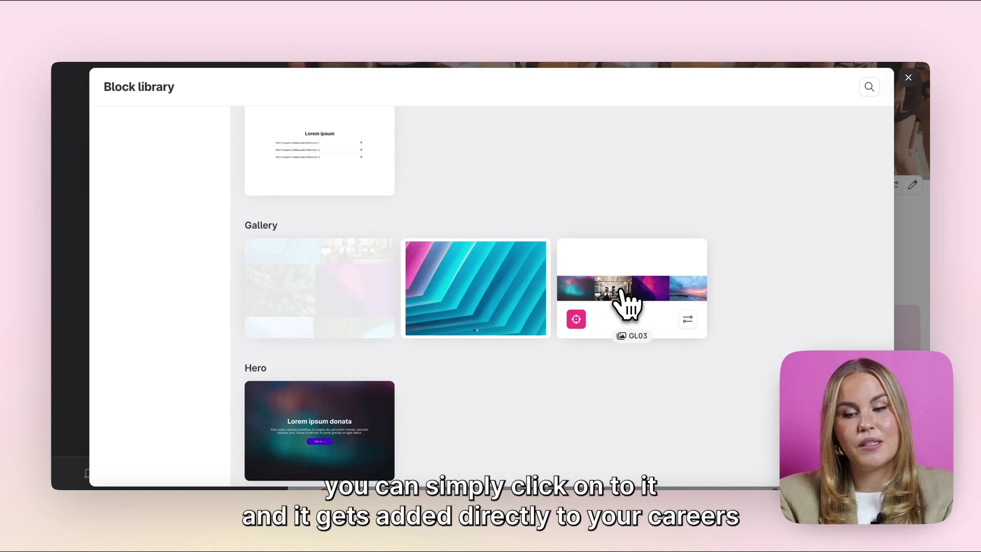
left_click(626, 304)
scroll(626, 304, "down", 10)
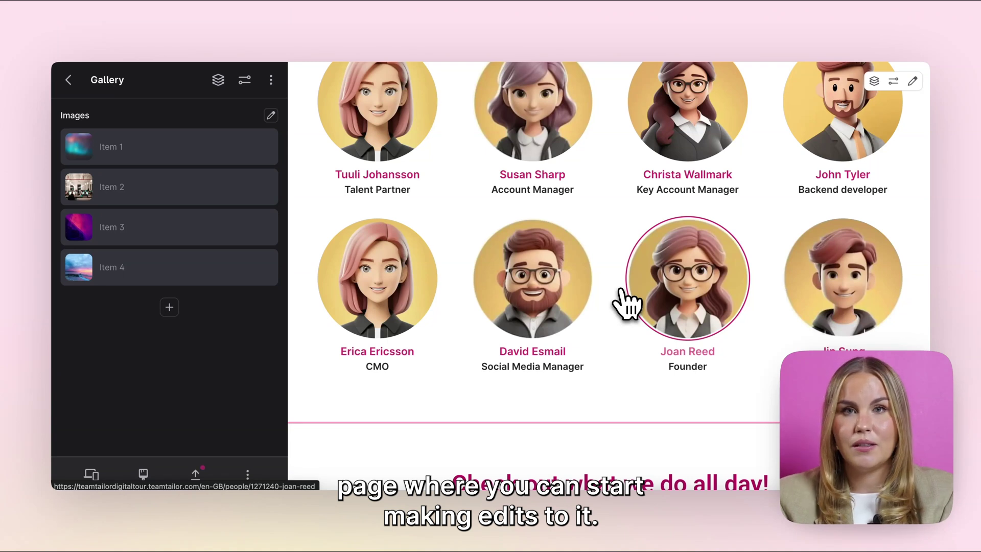
- Return to the main website's block list and move the new Gallery block up to just above Infographic
left_click(69, 81)
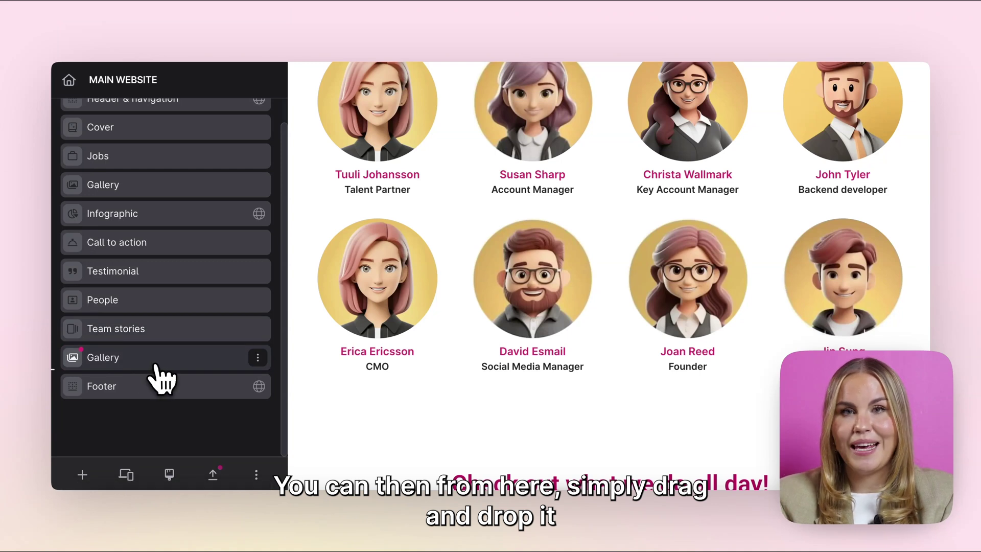
left_click_drag(142, 364, 105, 215)
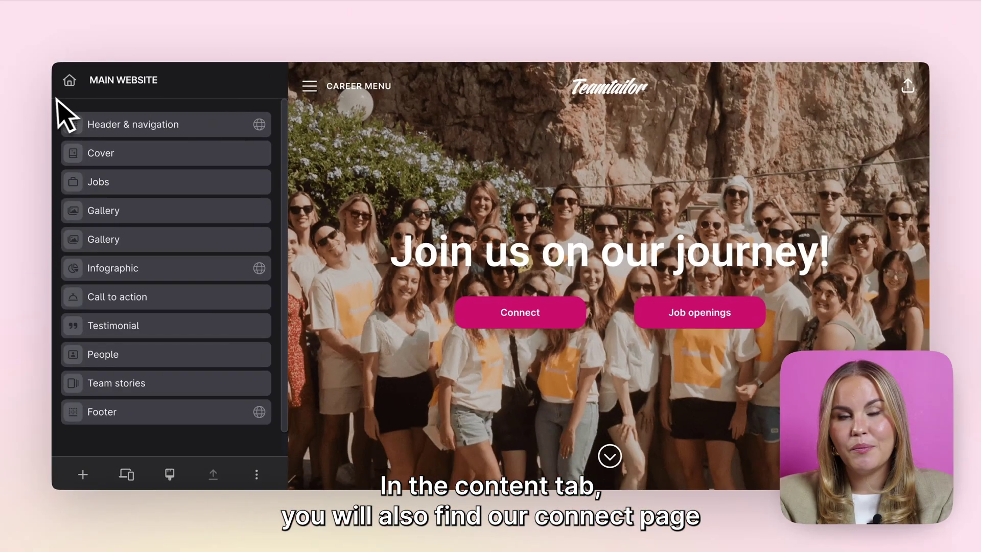
- Leave the main website editor for the content overview and open the Connect page
left_click(69, 81)
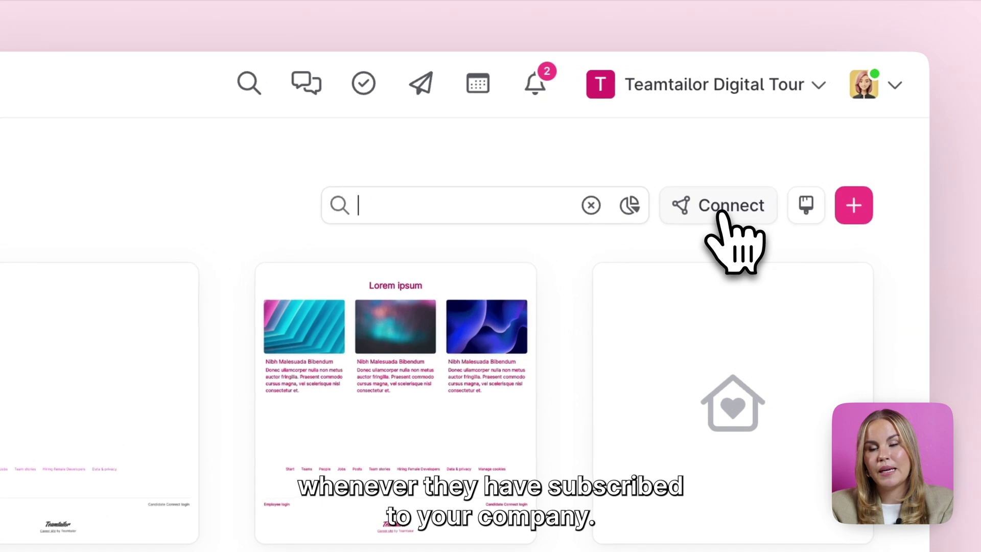
left_click(722, 213)
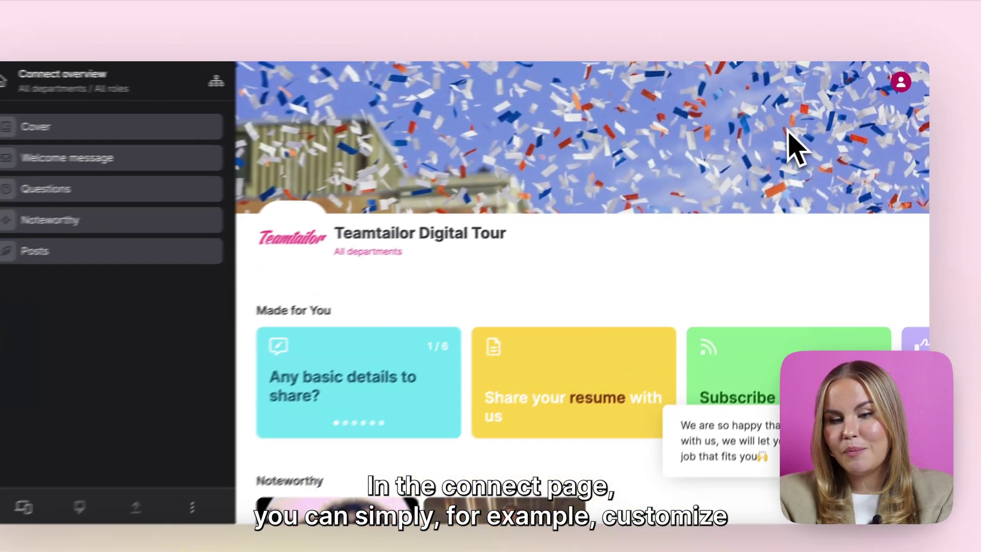